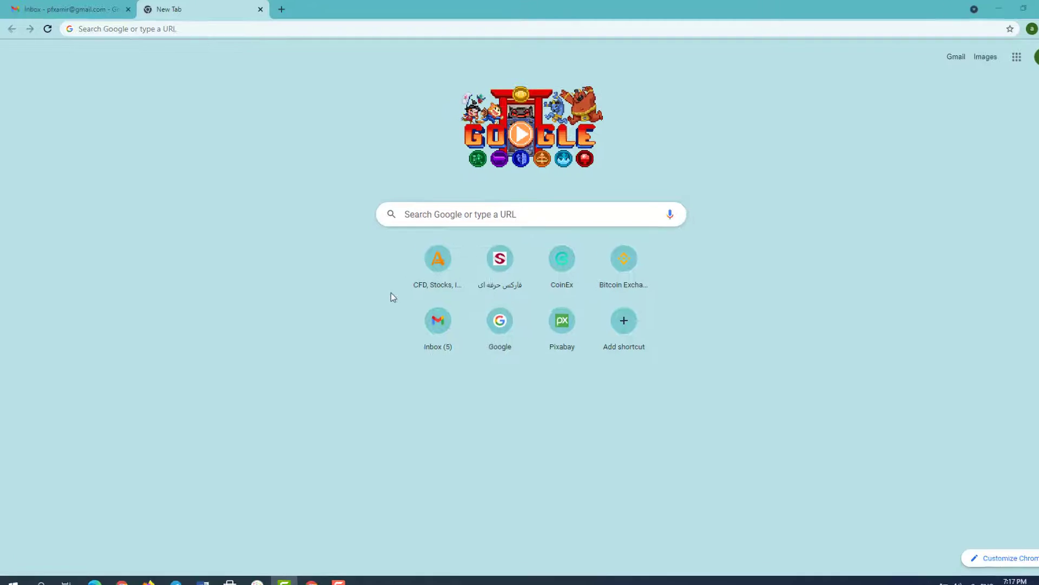
# Step: Load the CoinEx referral sign-up page and switch the site language to Persian (فارسی)
pyautogui.click(225, 30)
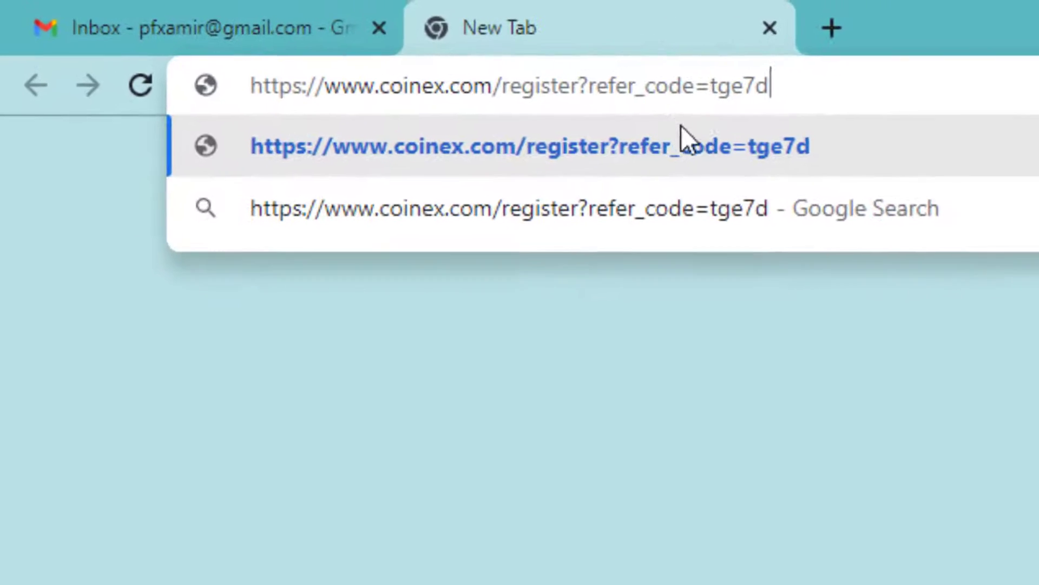
pyautogui.click(743, 157)
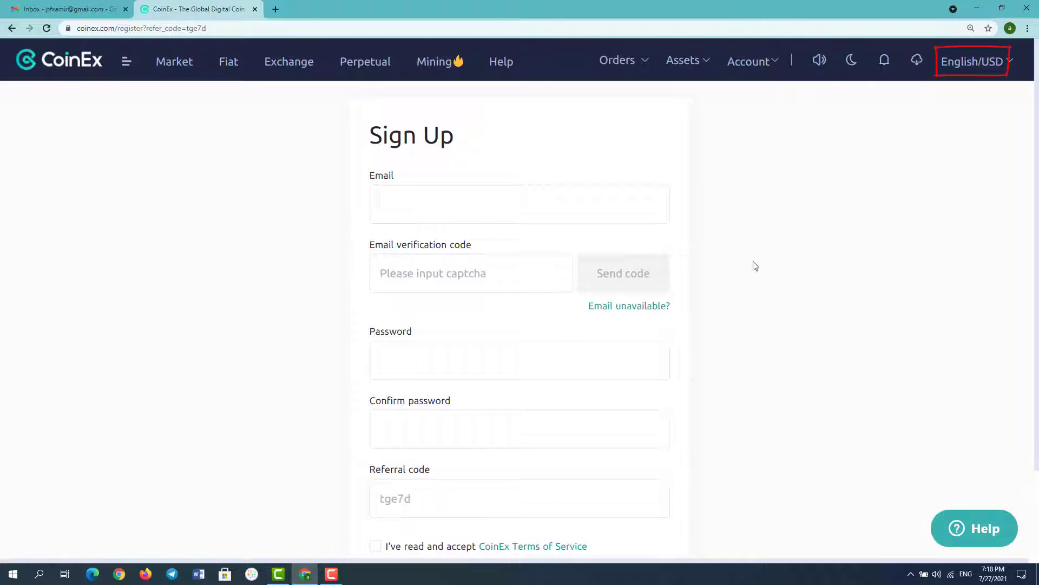
pyautogui.click(1004, 63)
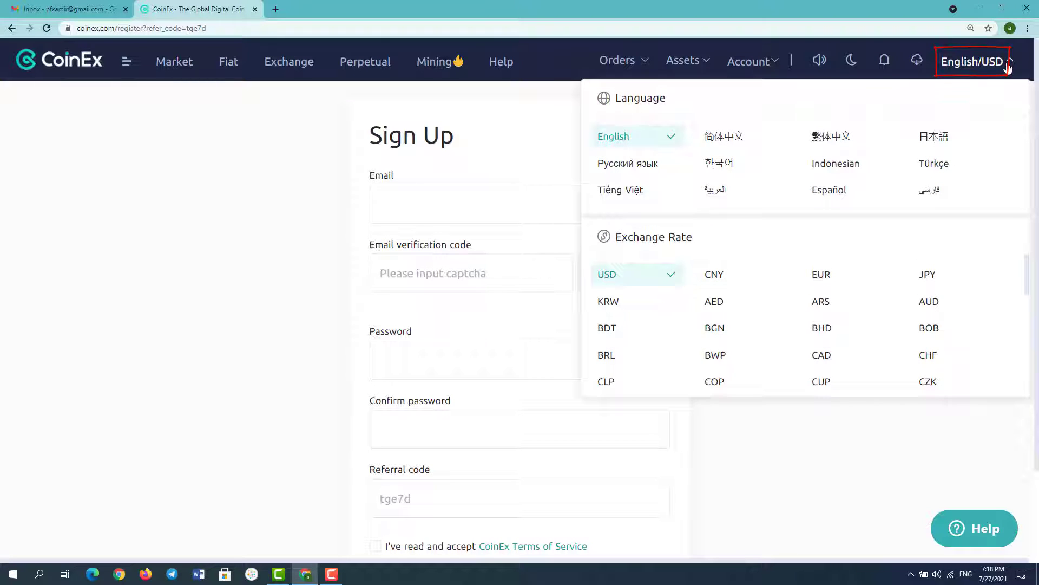
pyautogui.click(964, 192)
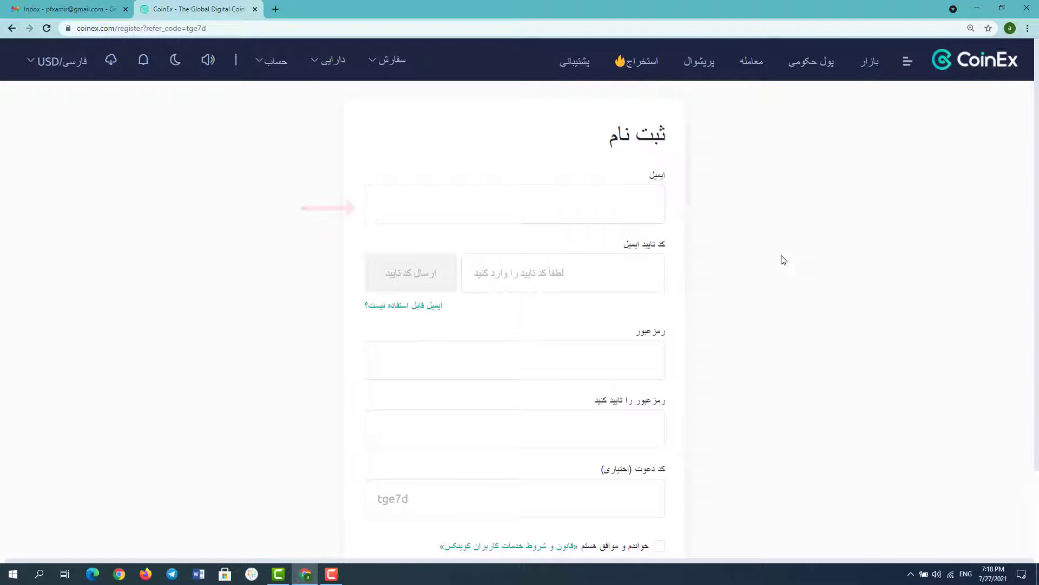
# Step: Enter the account e-mail and paste the password into both Password and Confirm password fields
pyautogui.click(646, 216)
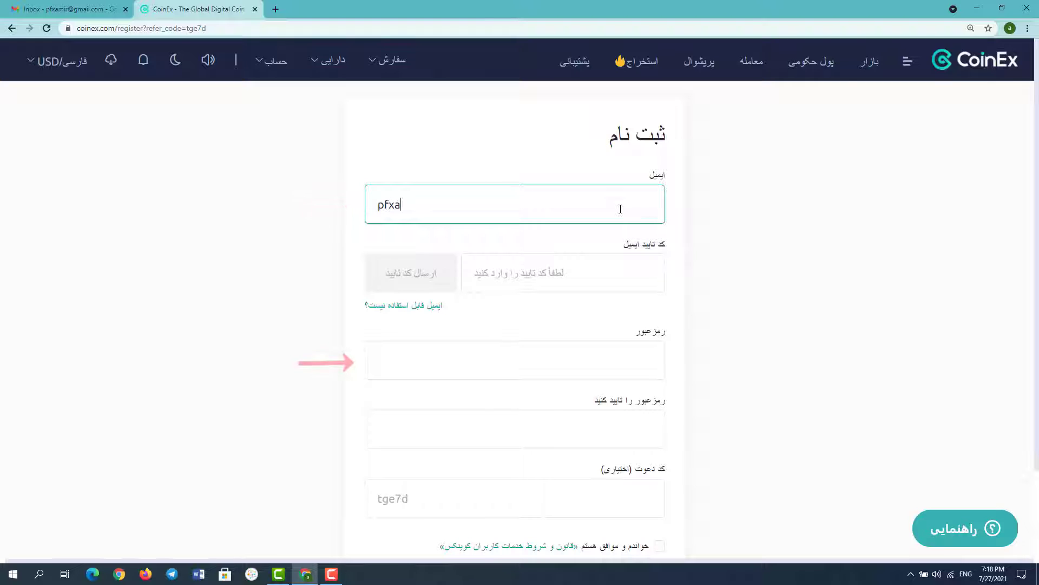
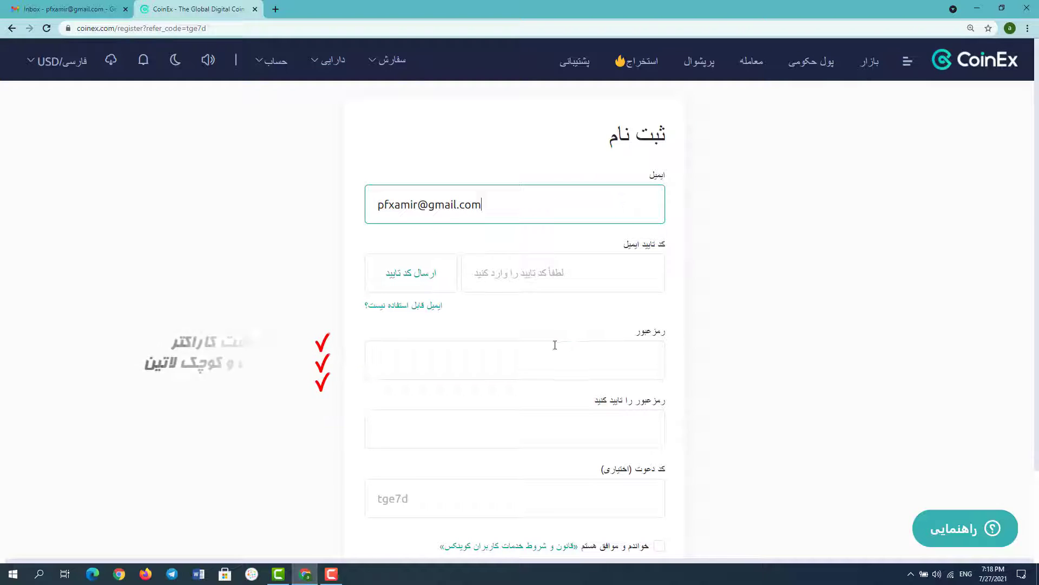
pyautogui.click(536, 359)
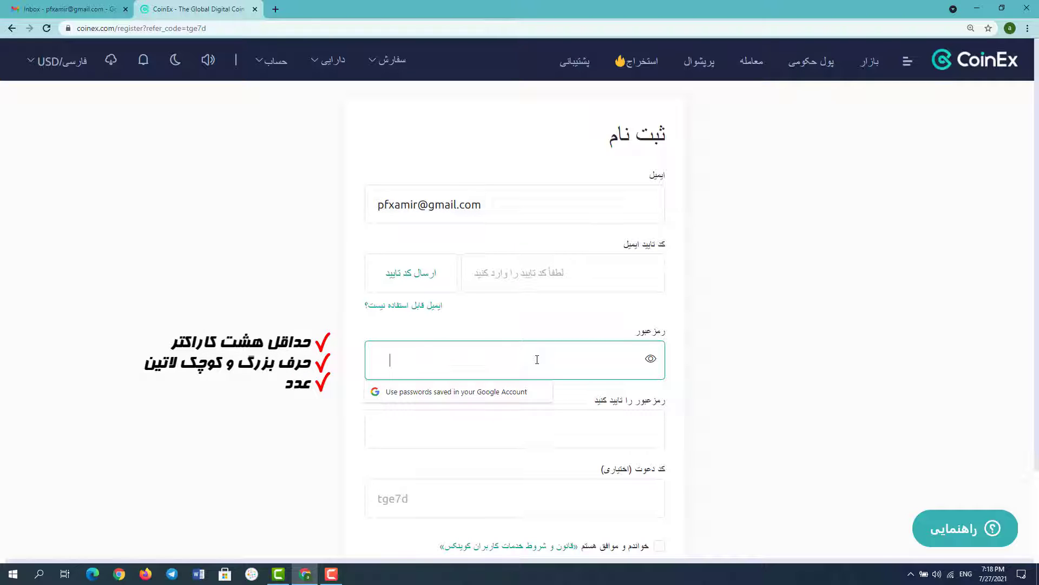
pyautogui.hotkey('ctrl', 'v')
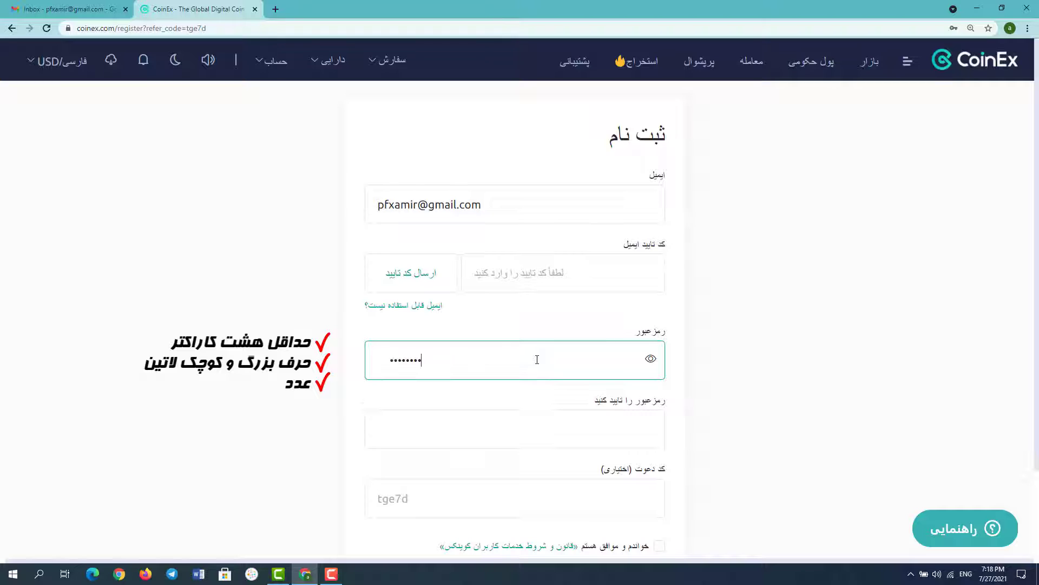
pyautogui.click(512, 430)
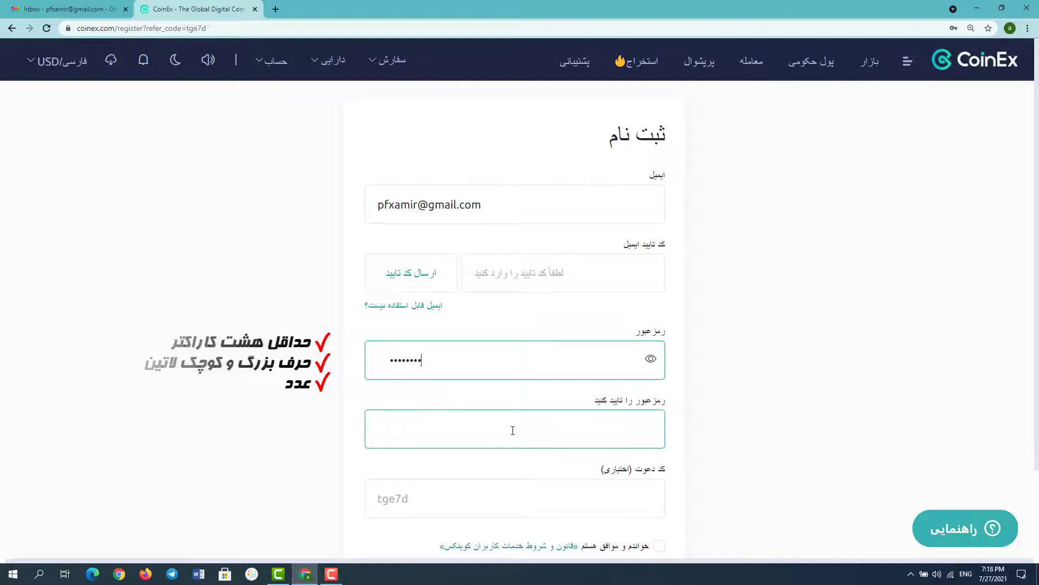
pyautogui.hotkey('ctrl', 'v')
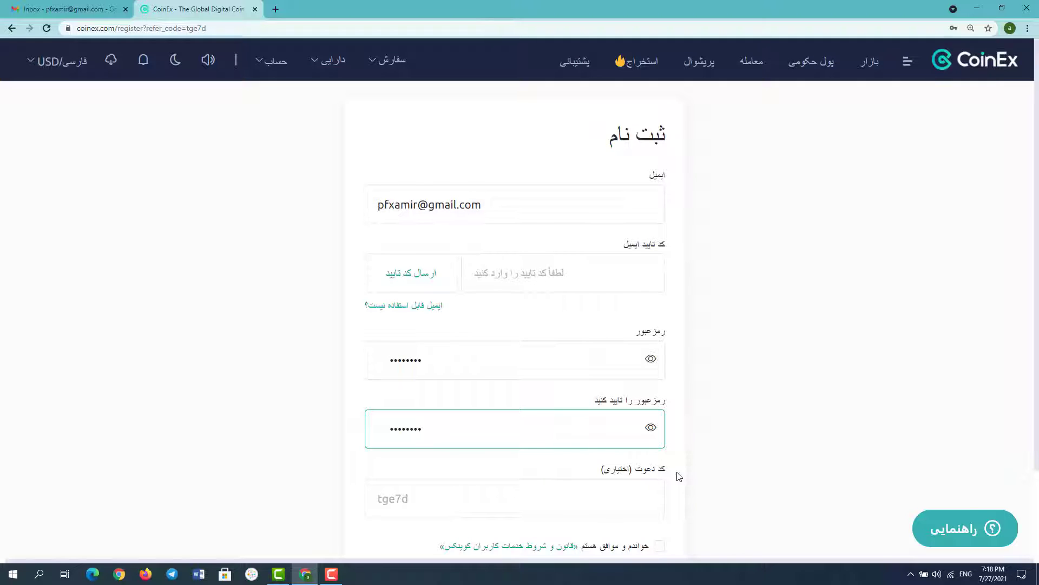
# Step: Accept the terms, request the e-mail verification code and solve the slide captcha
pyautogui.click(661, 548)
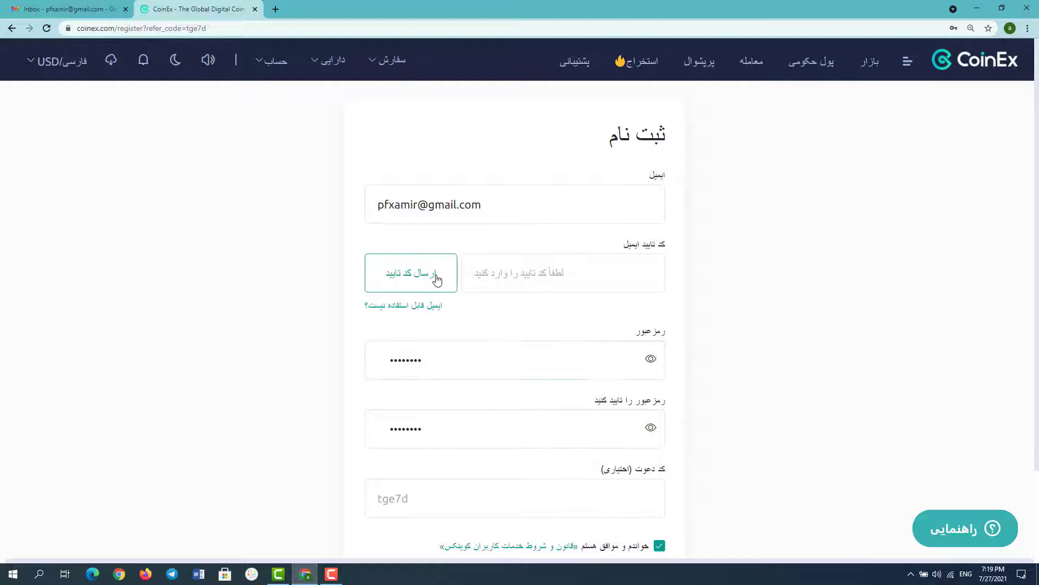
pyautogui.scroll(-1, 417, 271)
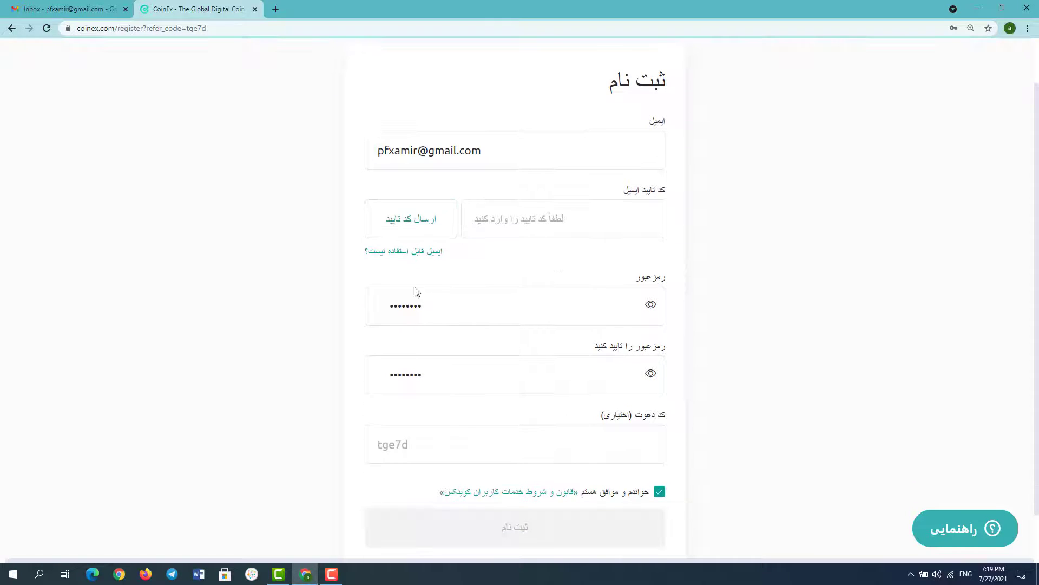
pyautogui.click(411, 224)
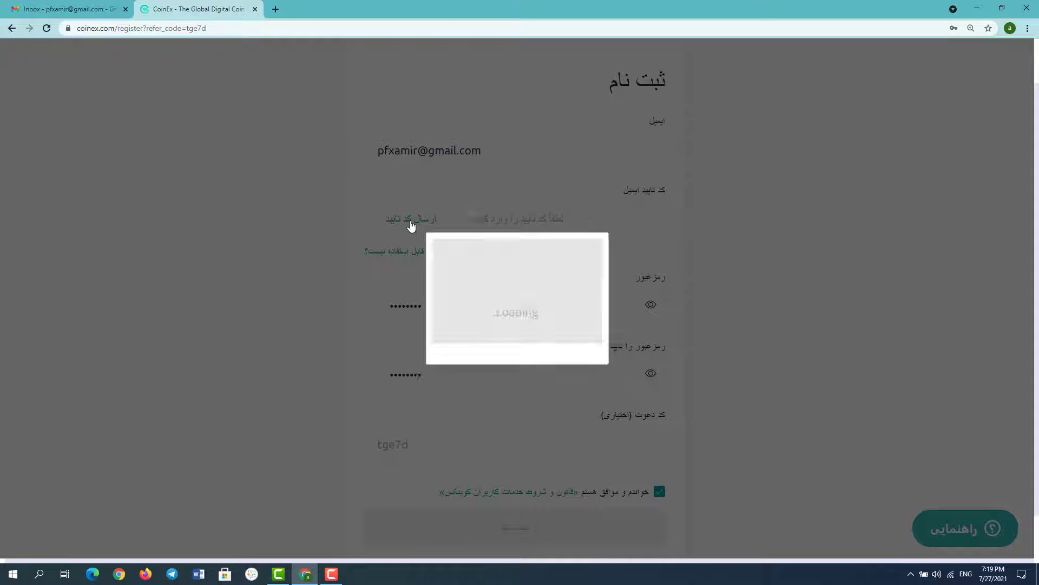
pyautogui.moveTo(431, 349); pyautogui.dragTo(535, 362)
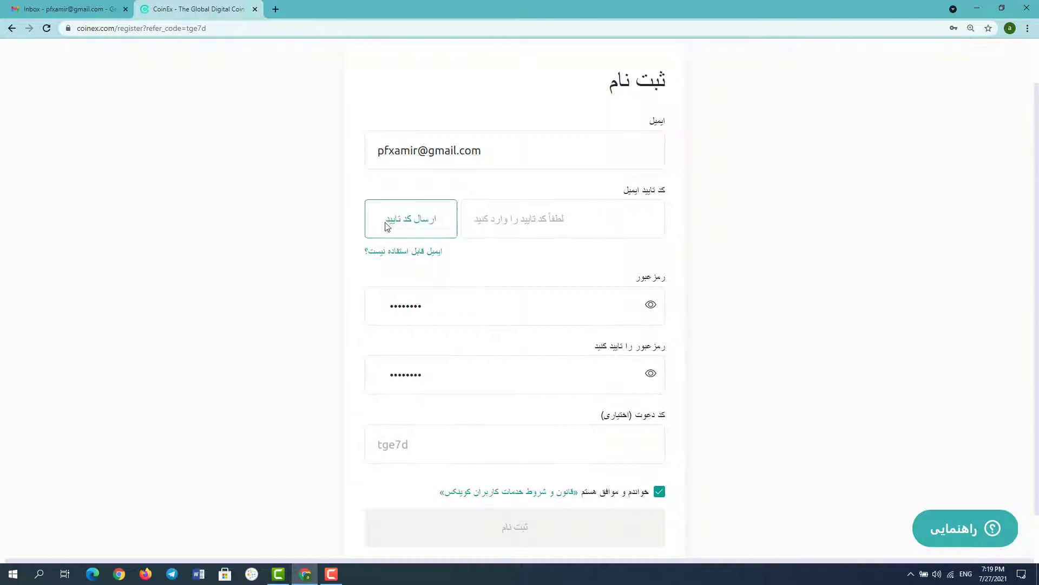
# Step: Open the CoinEx verification e-mail in Gmail and select the sign-up code
pyautogui.click(70, 9)
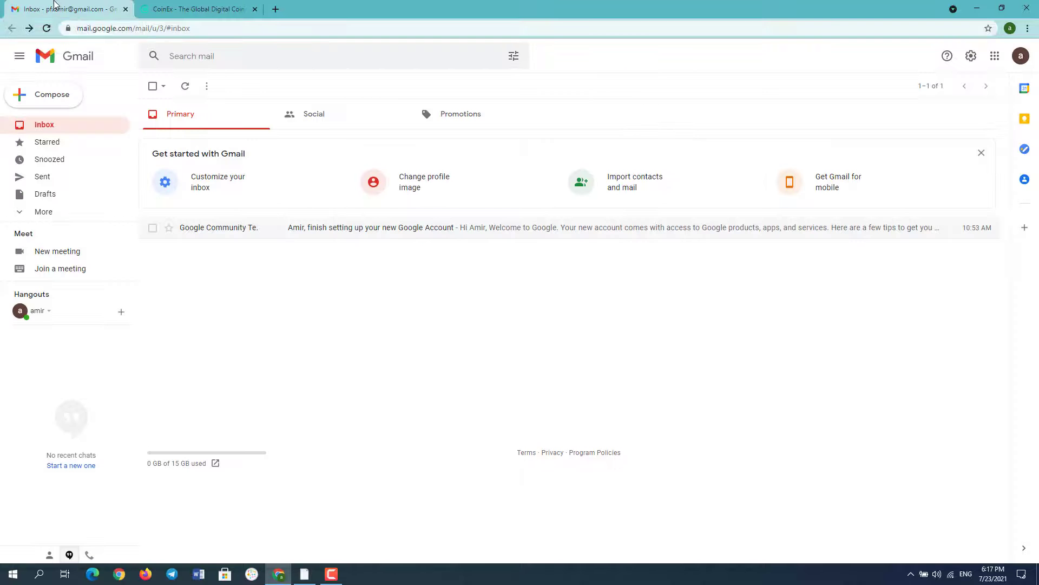
pyautogui.click(79, 130)
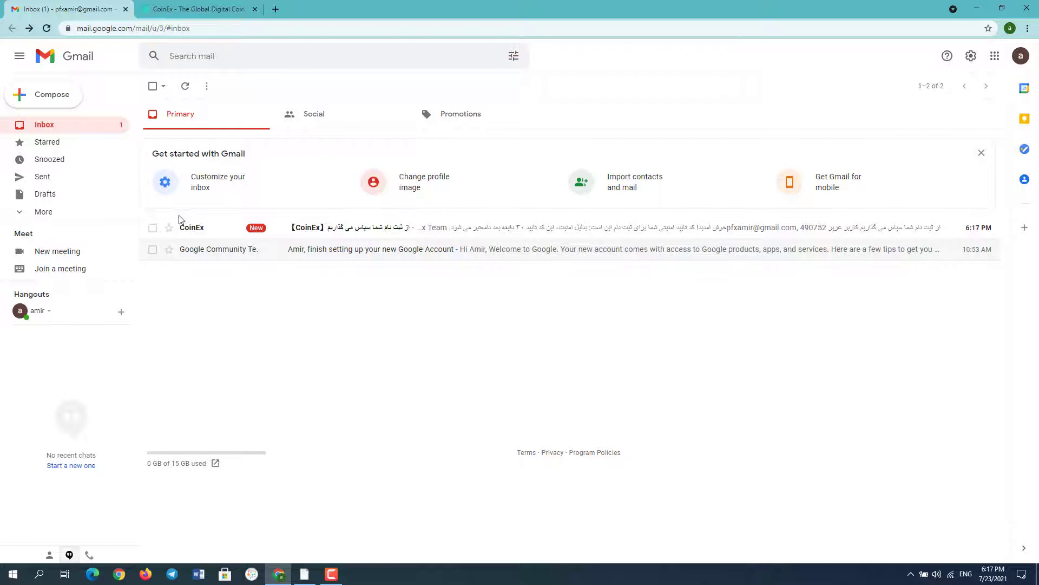
pyautogui.click(210, 230)
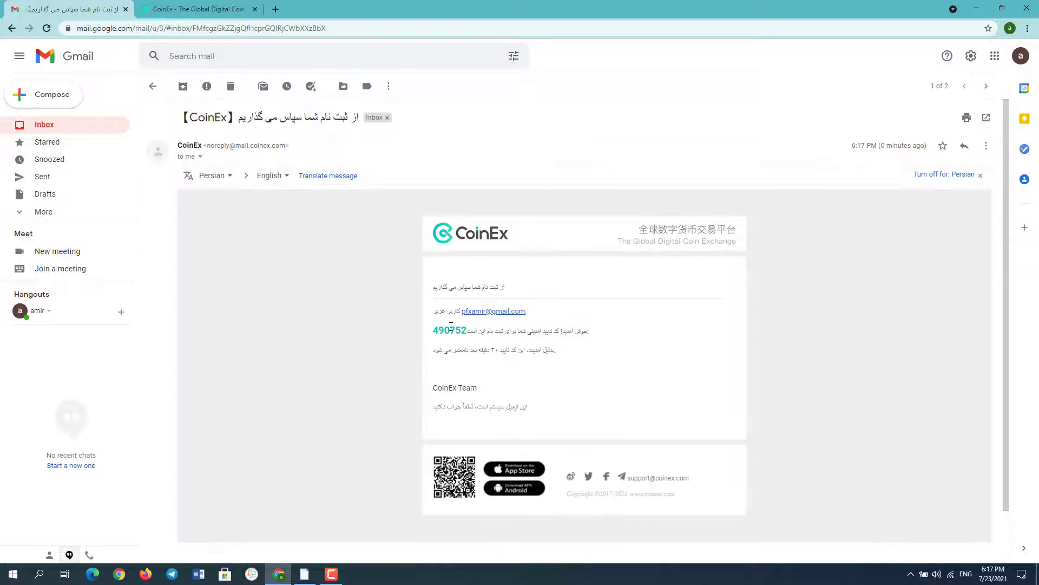
pyautogui.doubleClick(451, 329)
pyautogui.hotkey('ctrl', 'c')
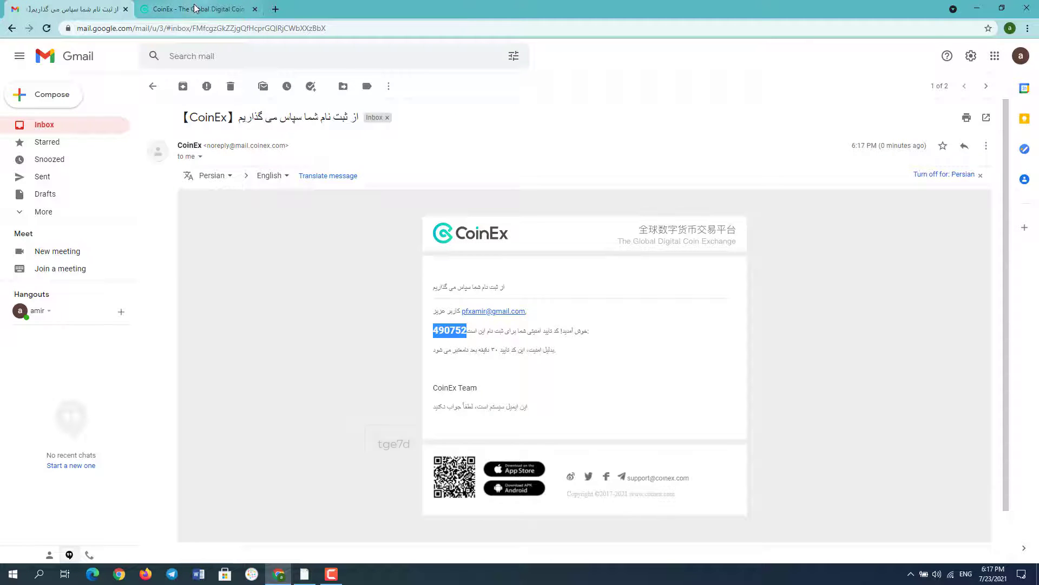
pyautogui.click(195, 7)
# Step: Paste the e-mailed code and submit the ثبت نام registration to reach the welcome page
pyautogui.hotkey('ctrl', 'v')
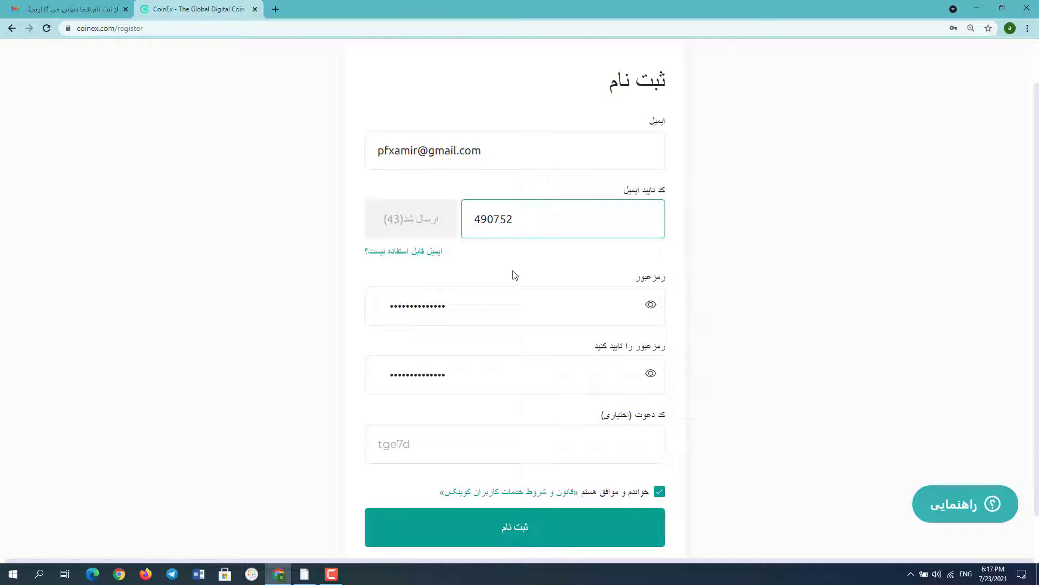
pyautogui.click(501, 524)
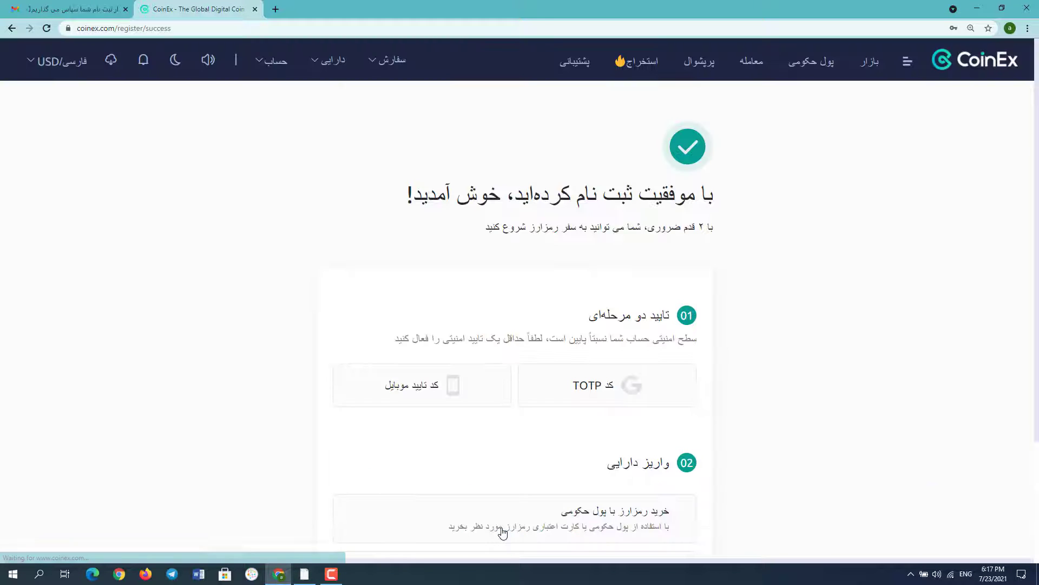
pyautogui.scroll(-2, 779, 256)
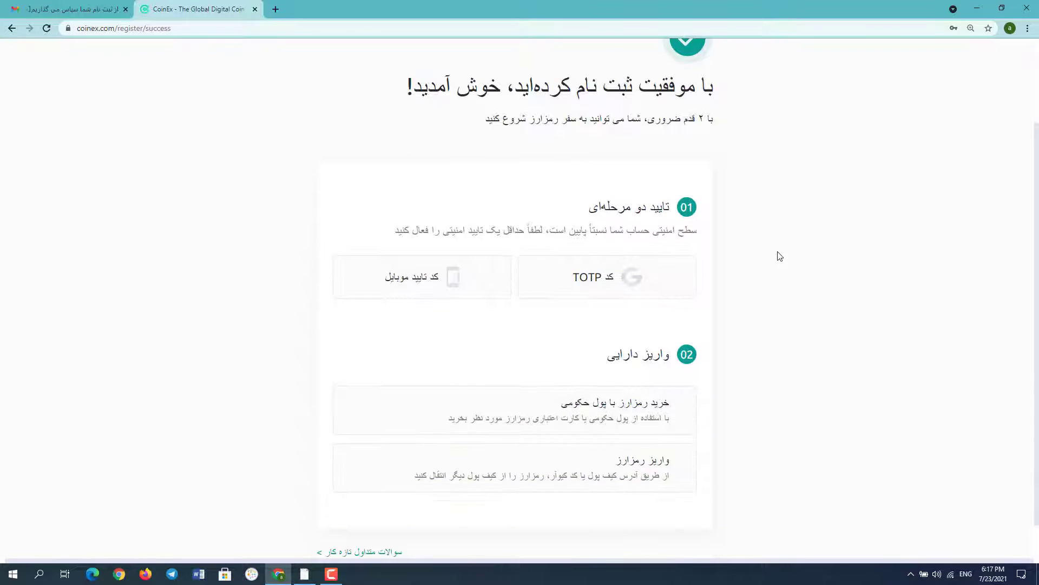
pyautogui.scroll(1, 779, 256)
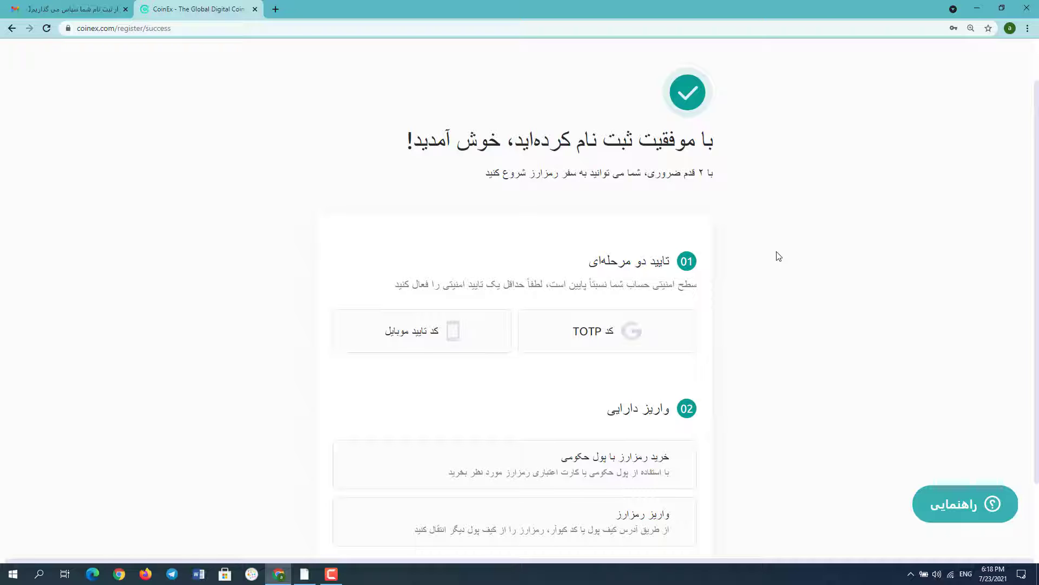
# Step: Start TOTP two-step setup from the welcome page and review the recommended authenticator apps
pyautogui.click(622, 334)
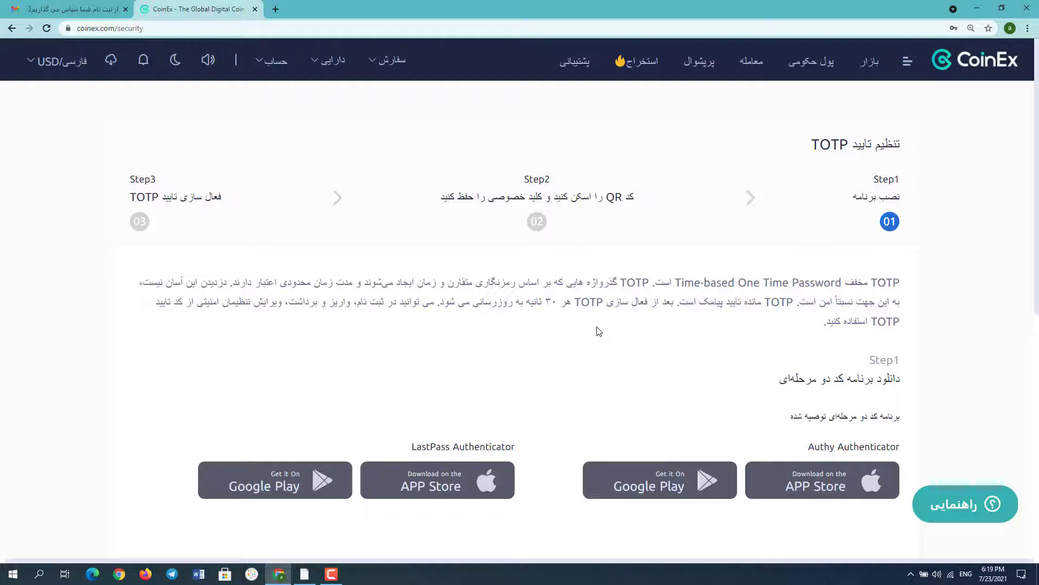
pyautogui.scroll(-3, 599, 332)
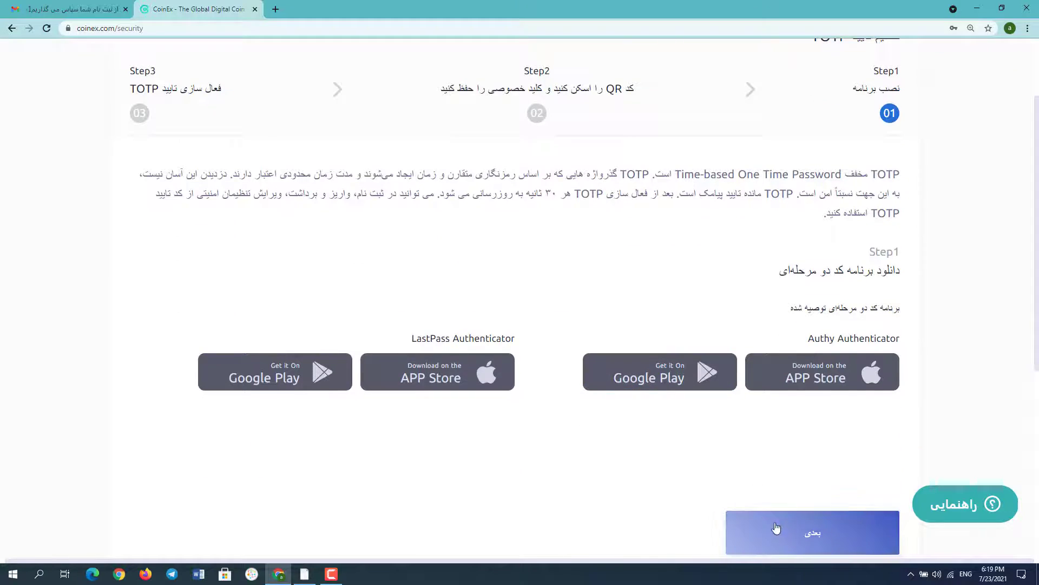
# Step: Advance TOTP setup past the QR code to activation and request an e-mail verification code
pyautogui.click(787, 529)
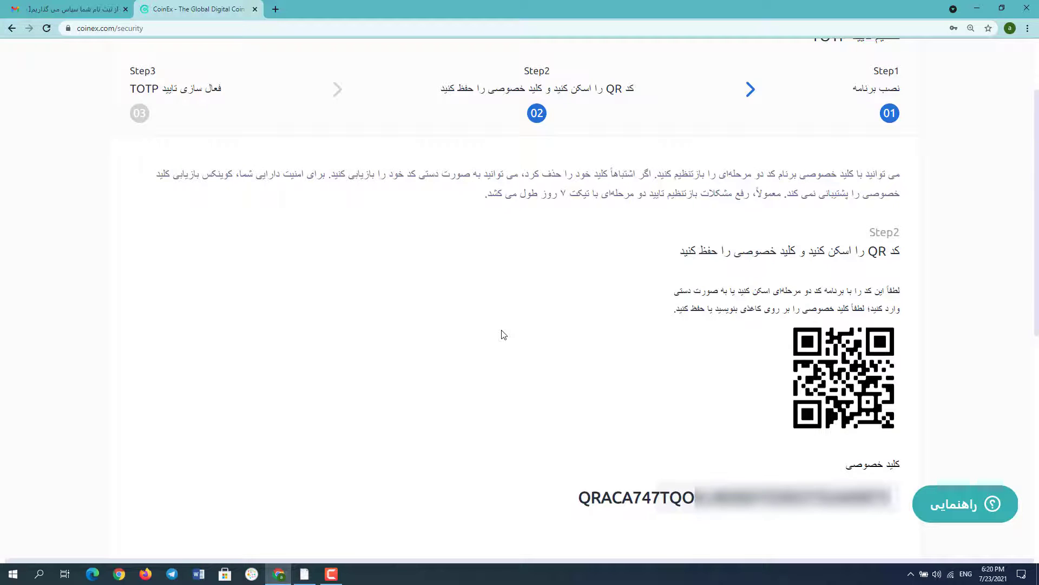
pyautogui.scroll(-3, 502, 334)
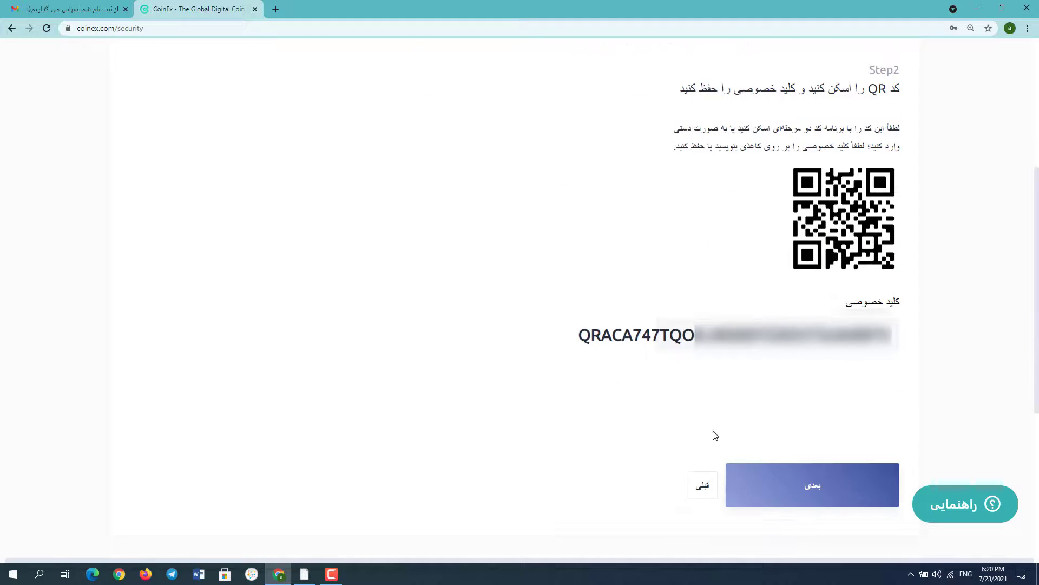
pyautogui.click(810, 487)
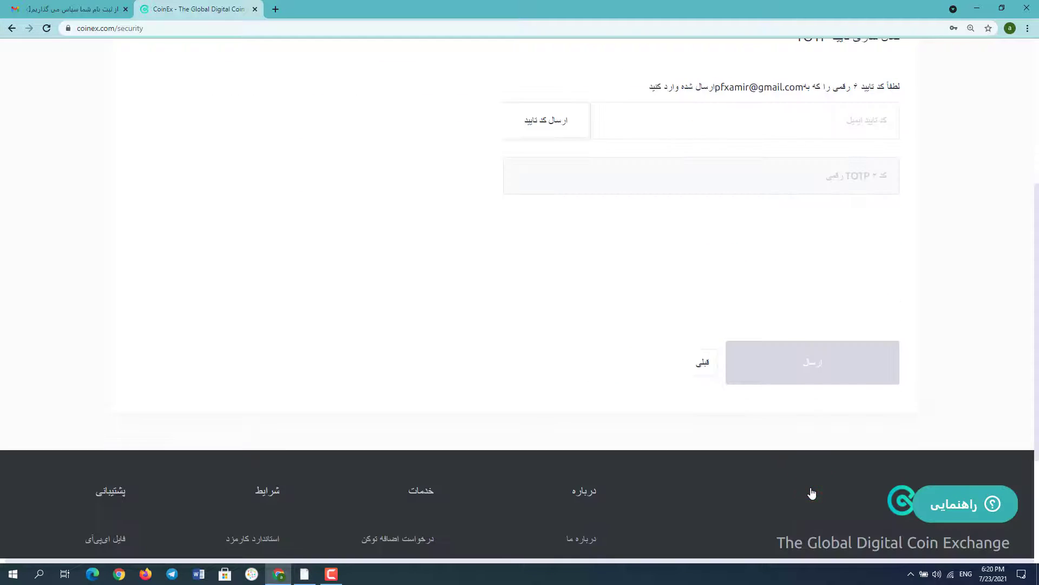
pyautogui.scroll(5, 942, 347)
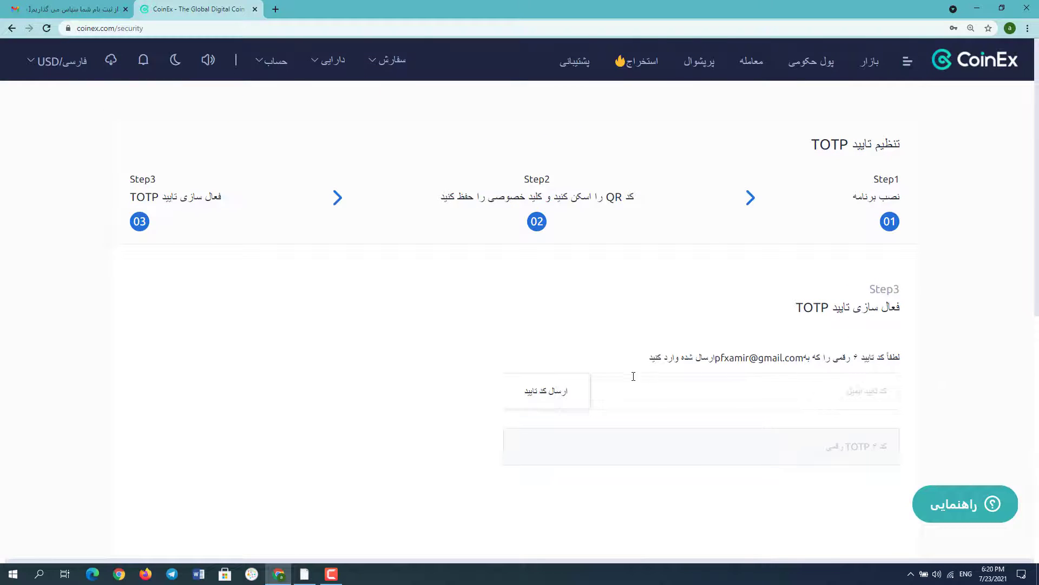
pyautogui.click(545, 396)
# Step: Open the newest CoinEx e-mail in Gmail and copy its verification code
pyautogui.click(70, 9)
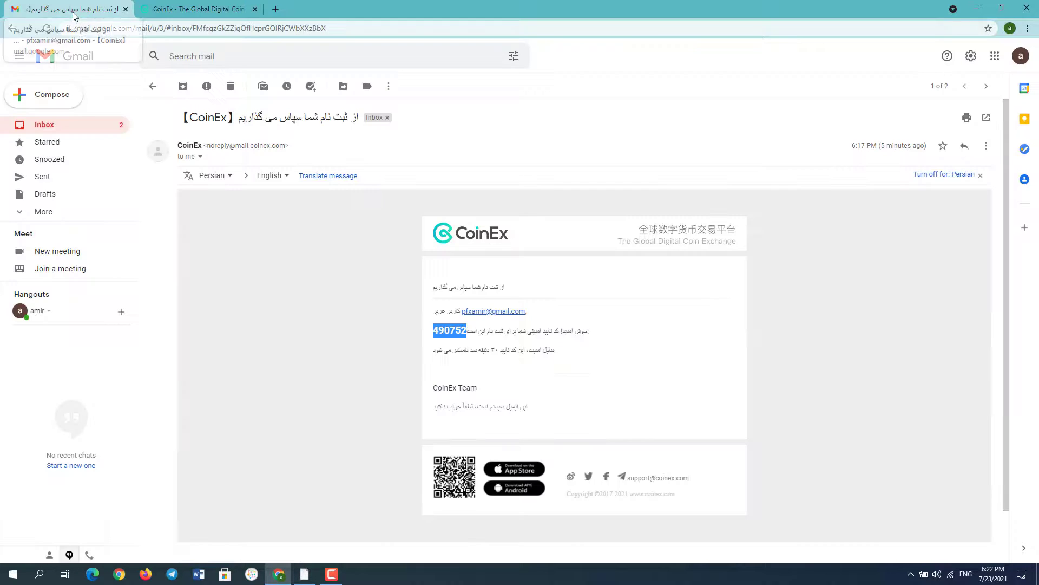
pyautogui.click(76, 126)
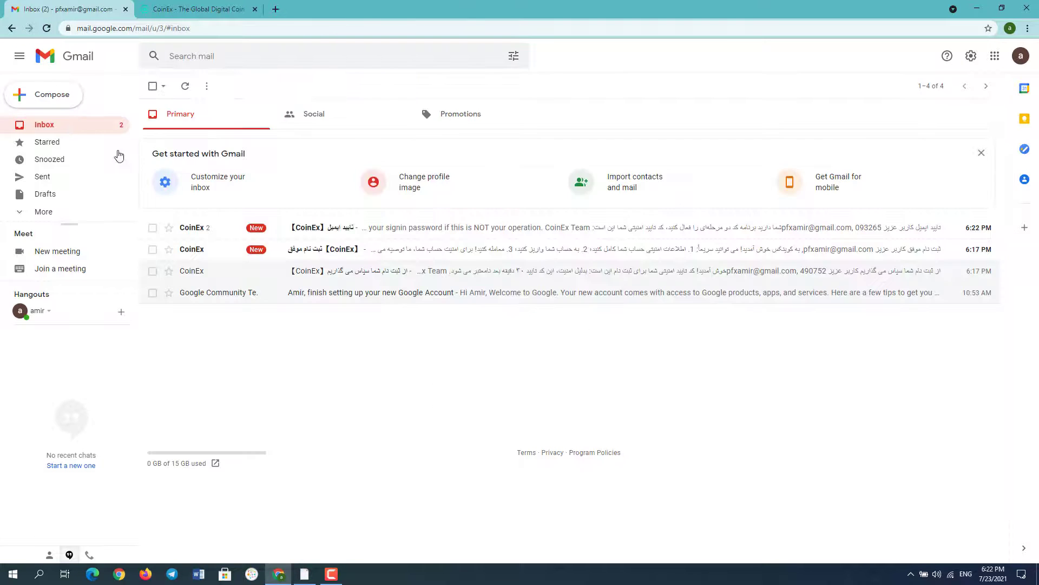
pyautogui.click(219, 236)
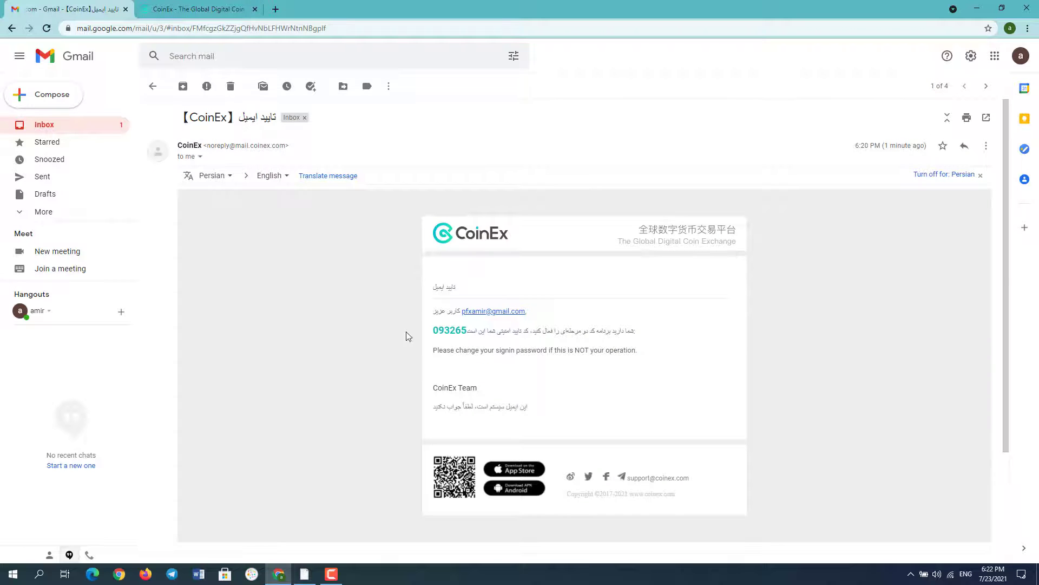
pyautogui.moveTo(434, 331); pyautogui.dragTo(468, 331)
pyautogui.rightClick(457, 331)
pyautogui.click(464, 341)
# Step: Paste the e-mailed code, enter the six-digit TOTP code and submit to activate TOTP
pyautogui.click(227, 9)
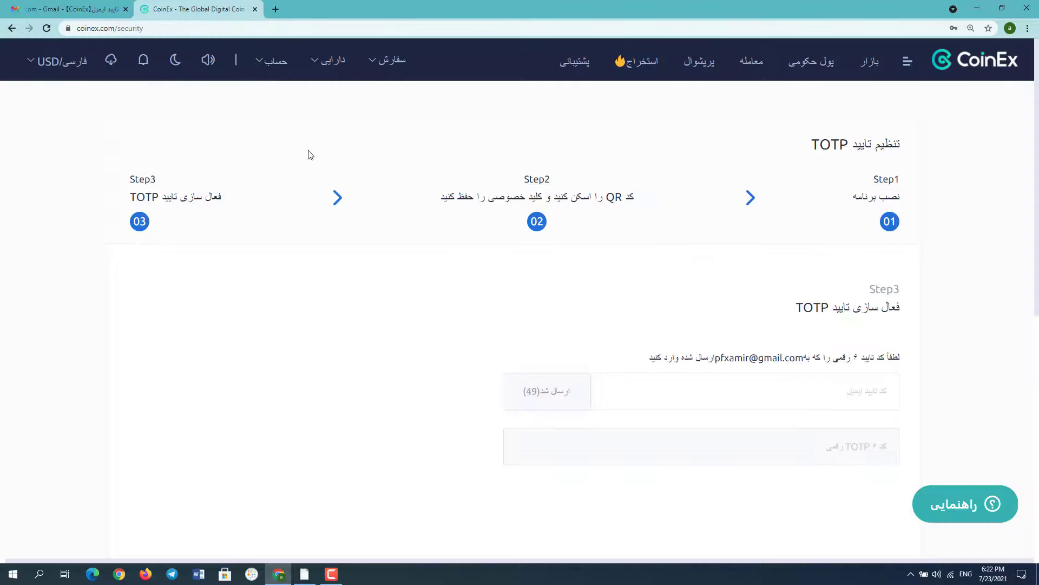
pyautogui.click(687, 395)
pyautogui.rightClick(687, 395)
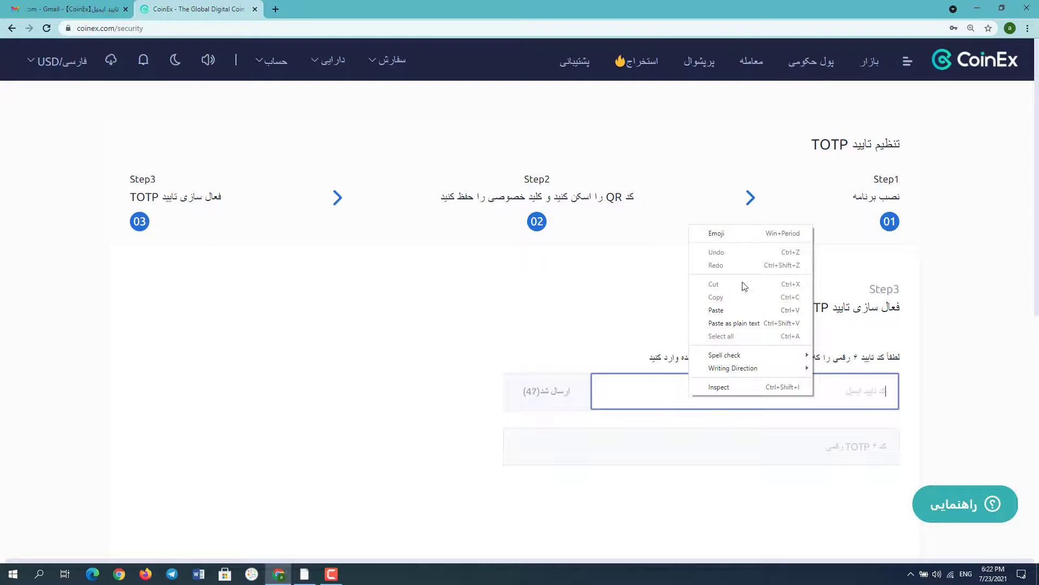
pyautogui.click(726, 314)
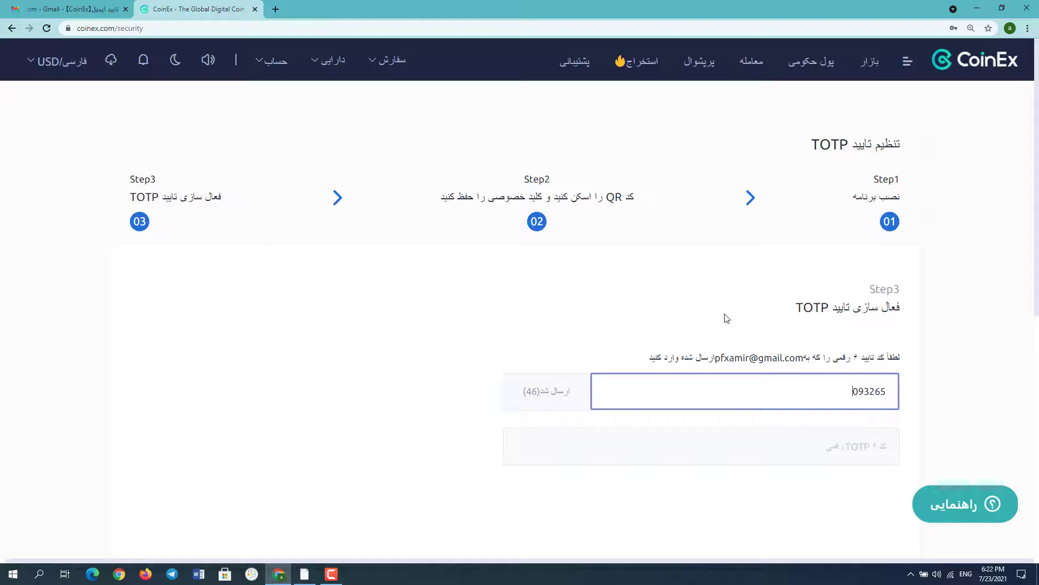
pyautogui.click(727, 451)
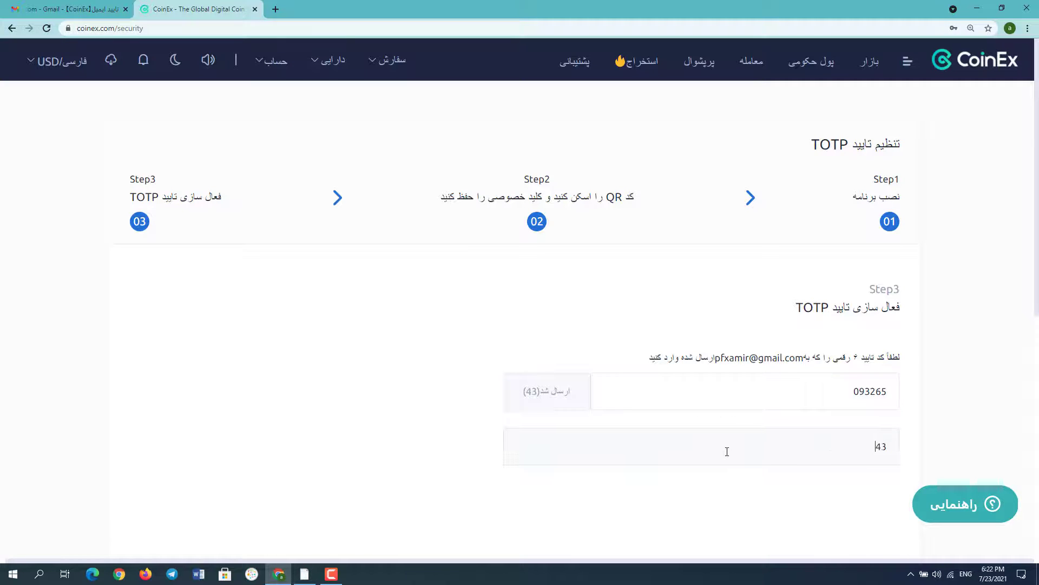
pyautogui.scroll(-3, 726, 453)
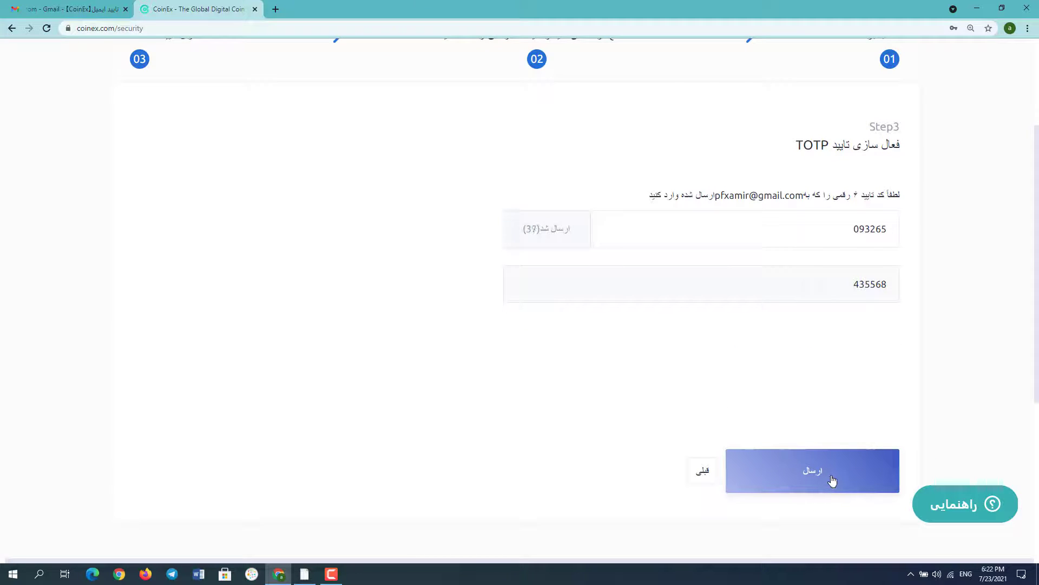
pyautogui.click(832, 480)
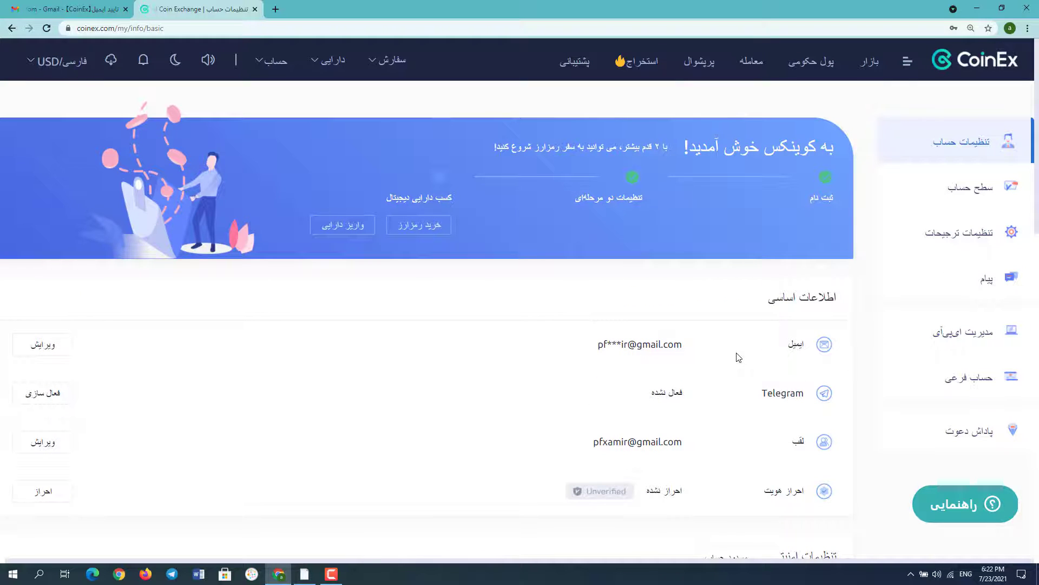
pyautogui.scroll(-4, 739, 357)
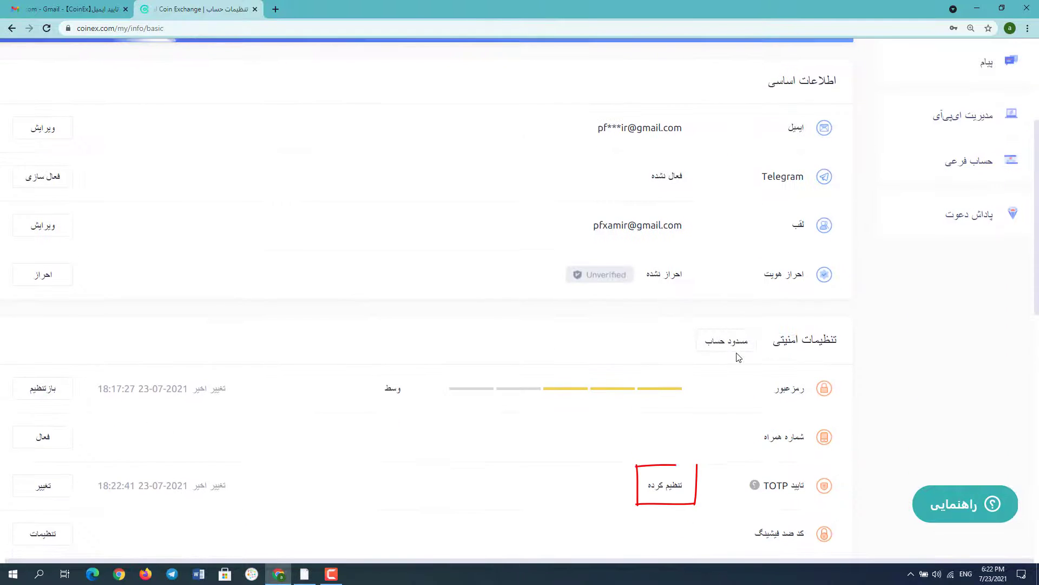
pyautogui.scroll(4, 739, 358)
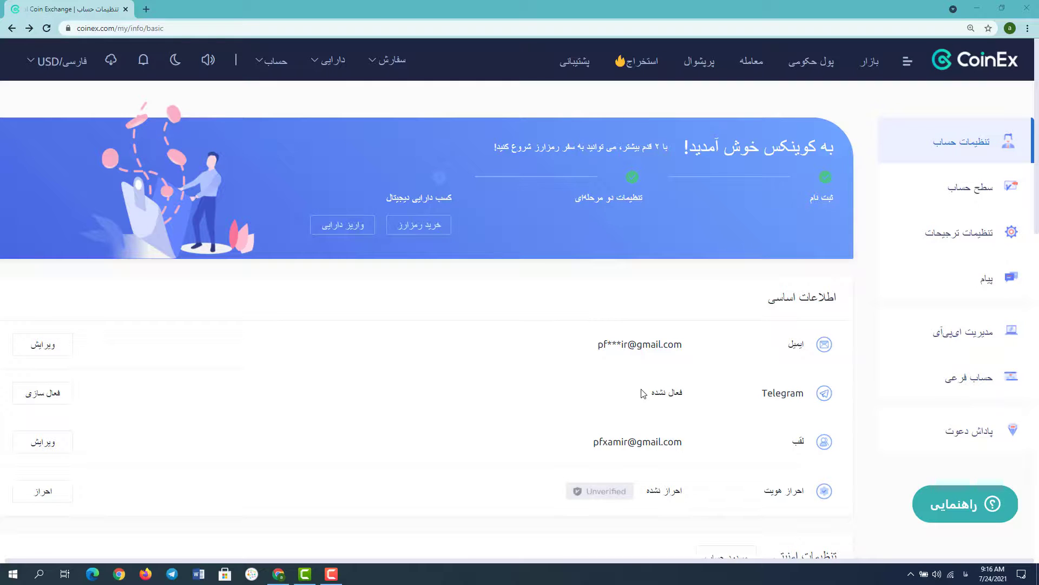
# Step: Open identity verification and choose Iran (Islamic Republic of) - IRN as the country
pyautogui.click(53, 494)
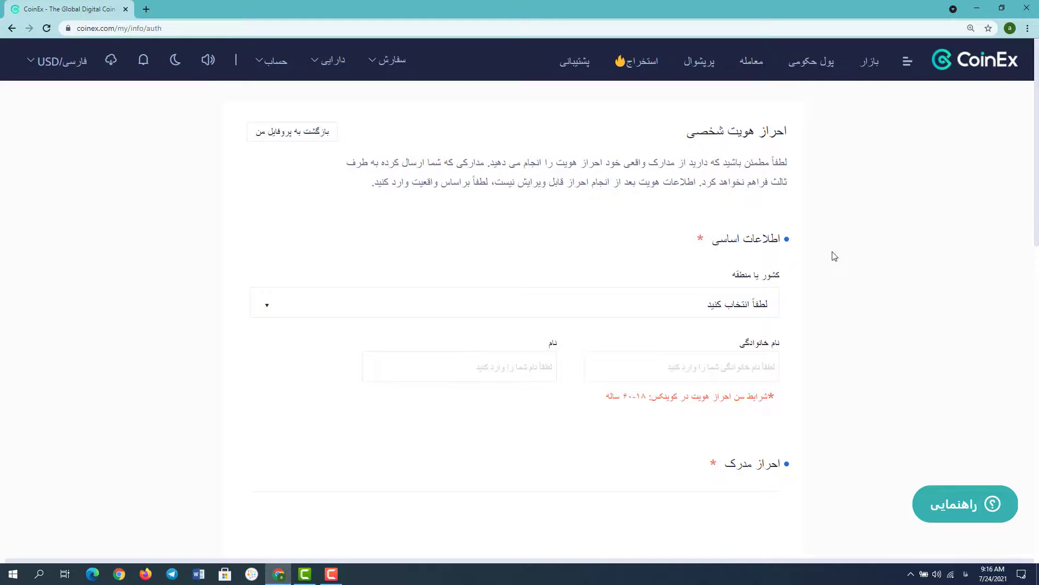
pyautogui.click(614, 303)
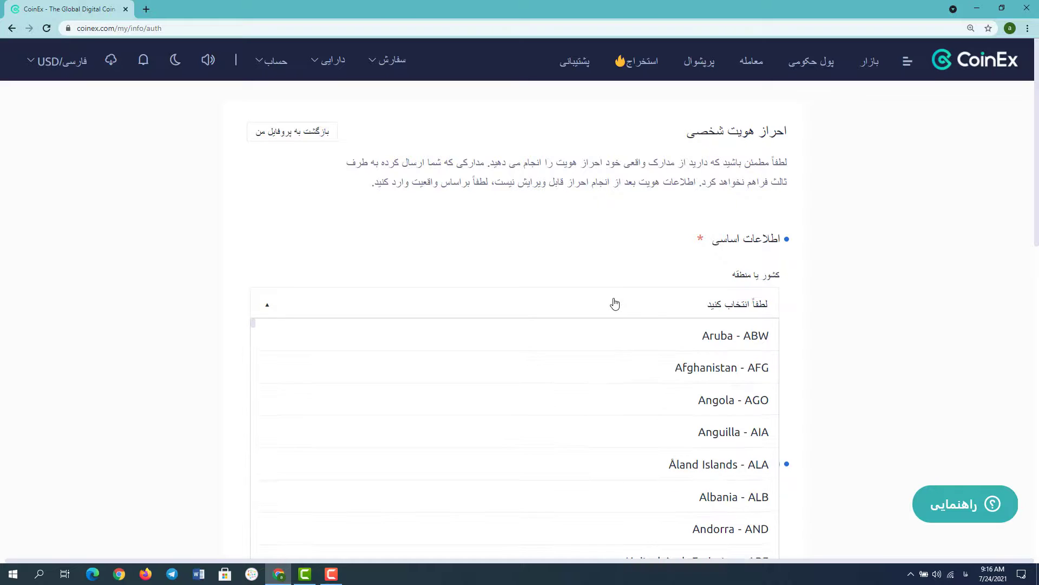
pyautogui.scroll(-8, 677, 394)
pyautogui.scroll(-20, 693, 394)
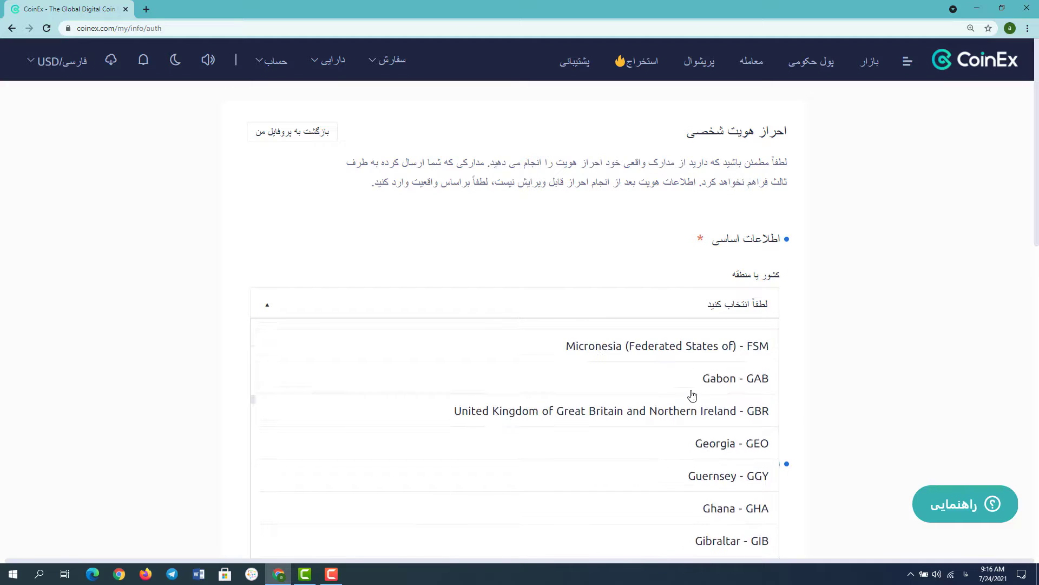
pyautogui.scroll(-8, 693, 393)
pyautogui.scroll(-4, 694, 394)
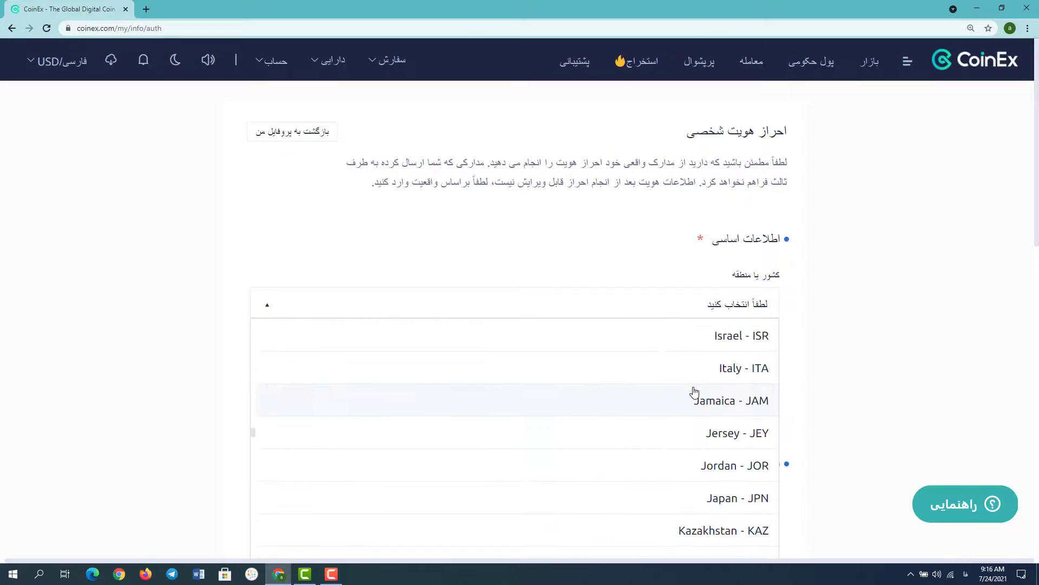
pyautogui.scroll(4, 691, 398)
pyautogui.click(689, 401)
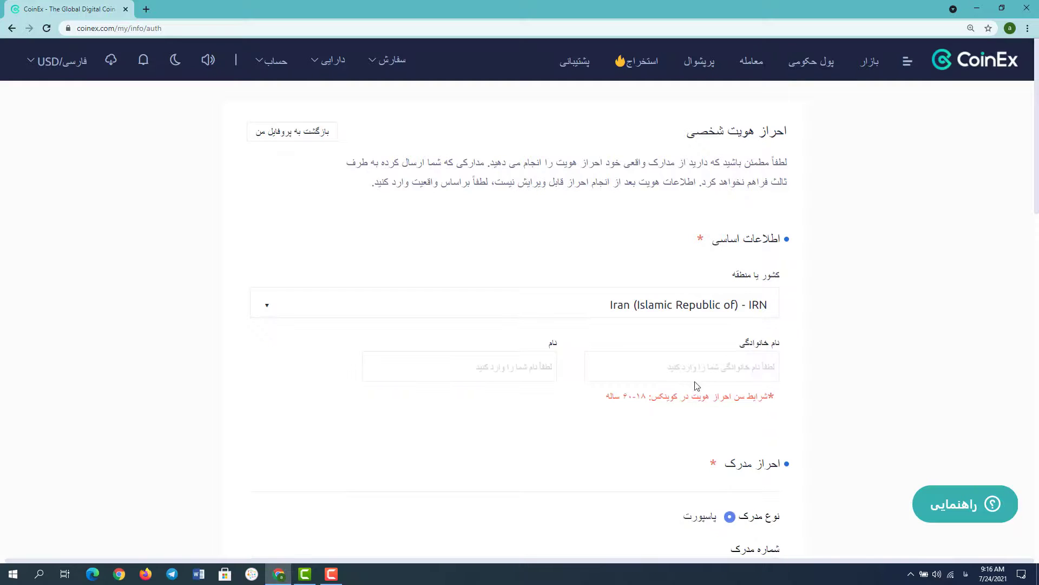
# Step: Enter the user's last and first names in English, then paste the passport number
pyautogui.click(698, 370)
pyautogui.hotkey('alt', 'shift')
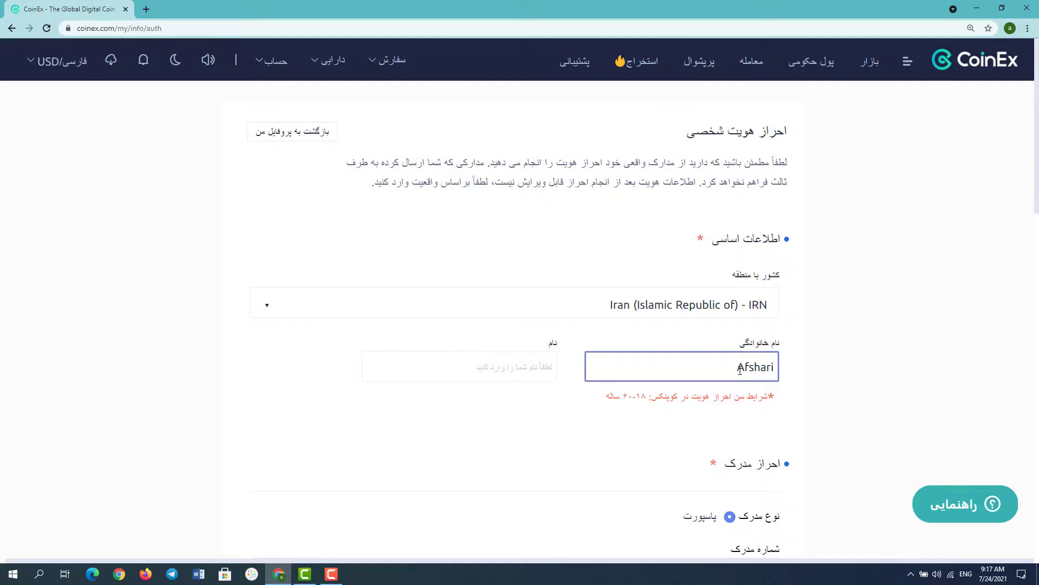
pyautogui.press('Tab')
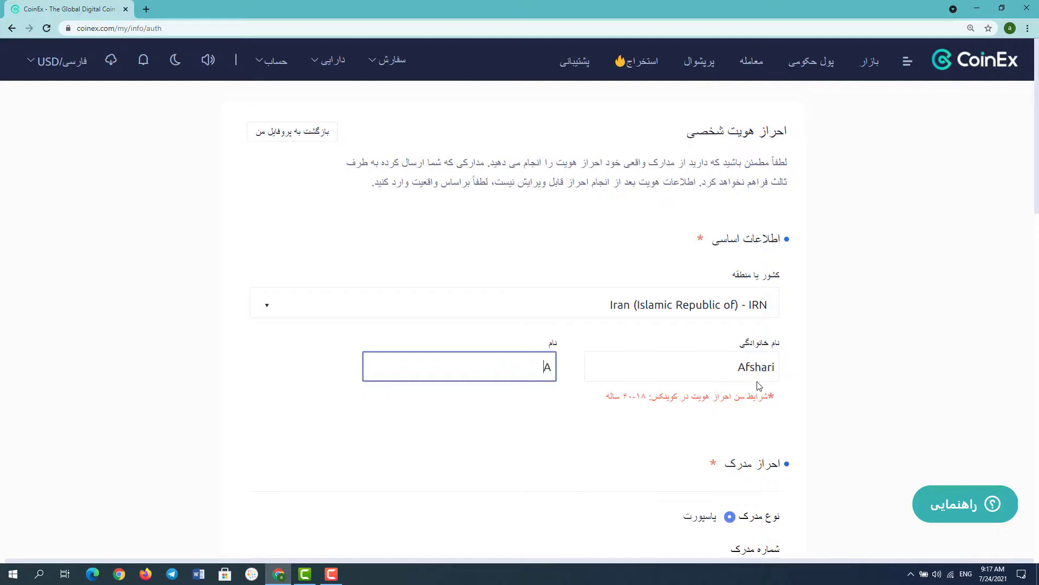
pyautogui.click(844, 378)
pyautogui.scroll(-5, 843, 380)
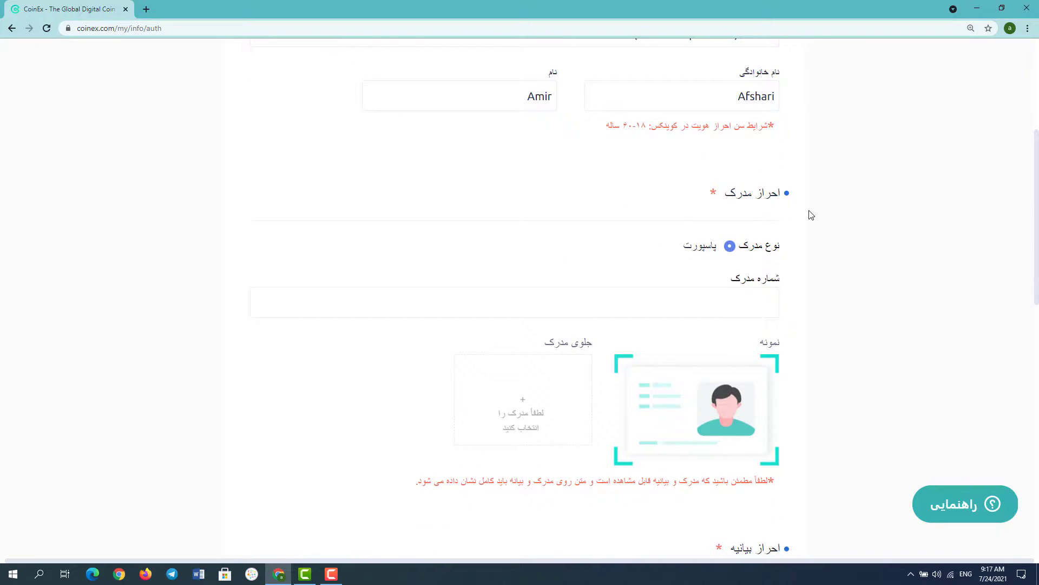
pyautogui.click(739, 304)
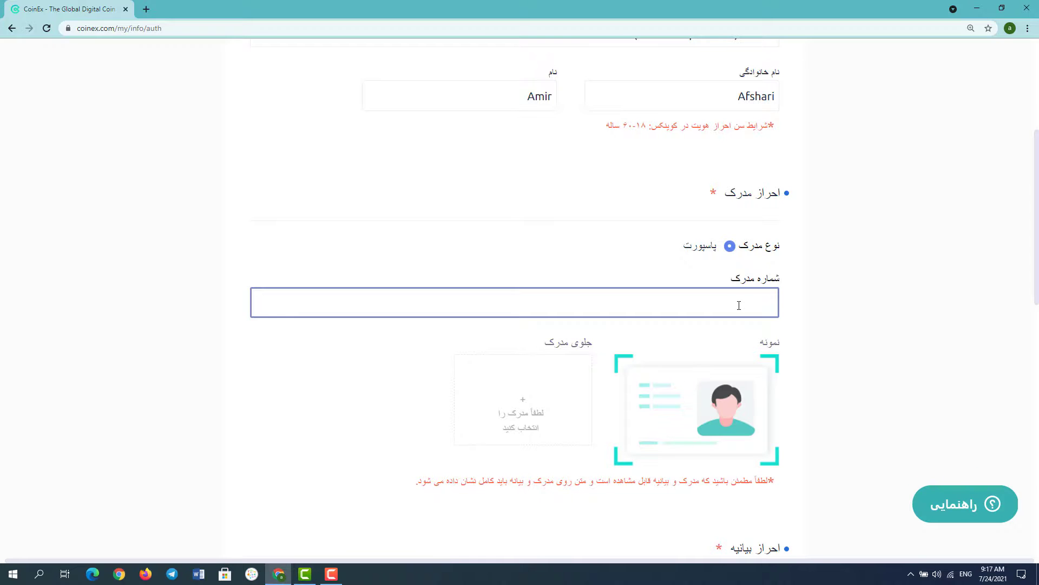
pyautogui.hotkey('ctrl', 'v')
# Step: Finish the passport number entry and upload the national card image as the document front
pyautogui.click(794, 318)
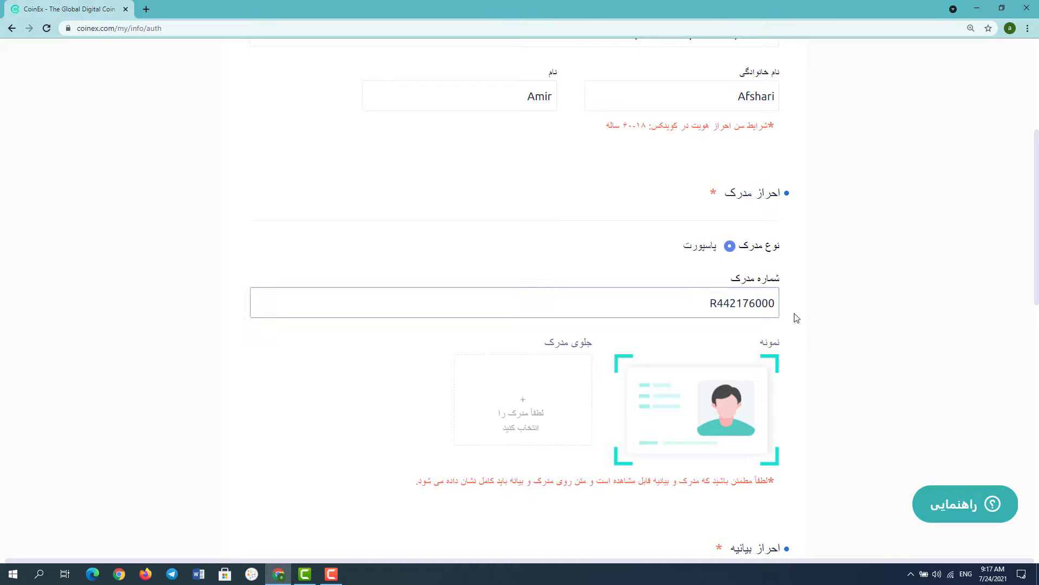
pyautogui.click(524, 414)
pyautogui.click(165, 224)
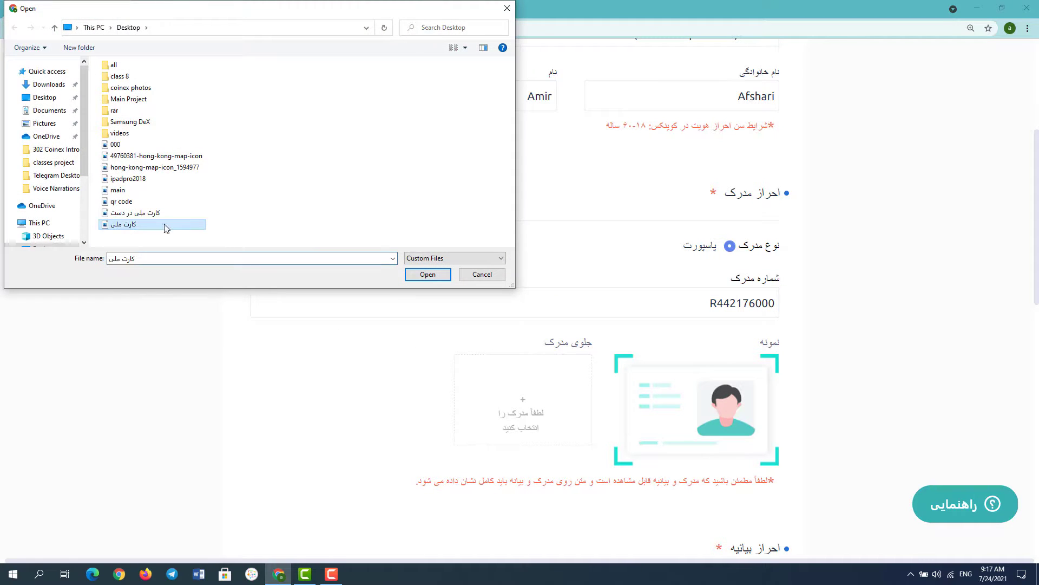
pyautogui.click(427, 274)
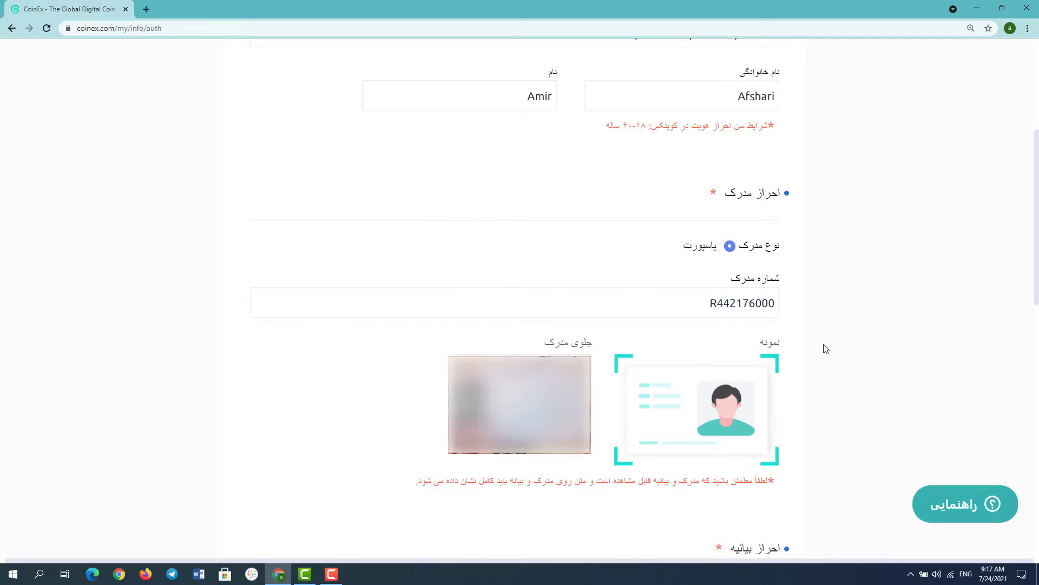
# Step: Upload the handheld national card photo and accept the document ownership declaration
pyautogui.scroll(-9, 826, 348)
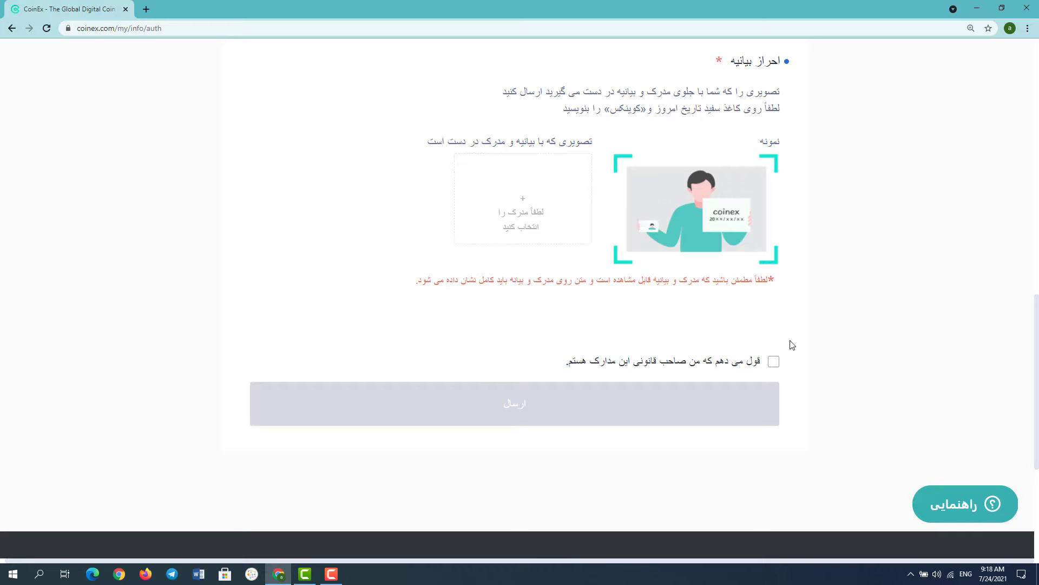
pyautogui.click(552, 202)
pyautogui.click(201, 213)
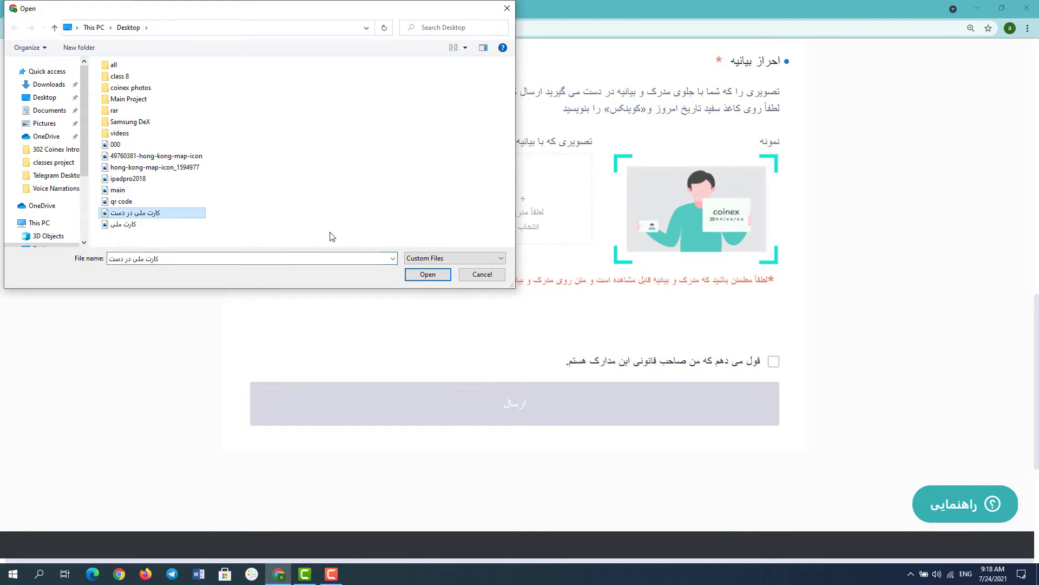
pyautogui.click(428, 275)
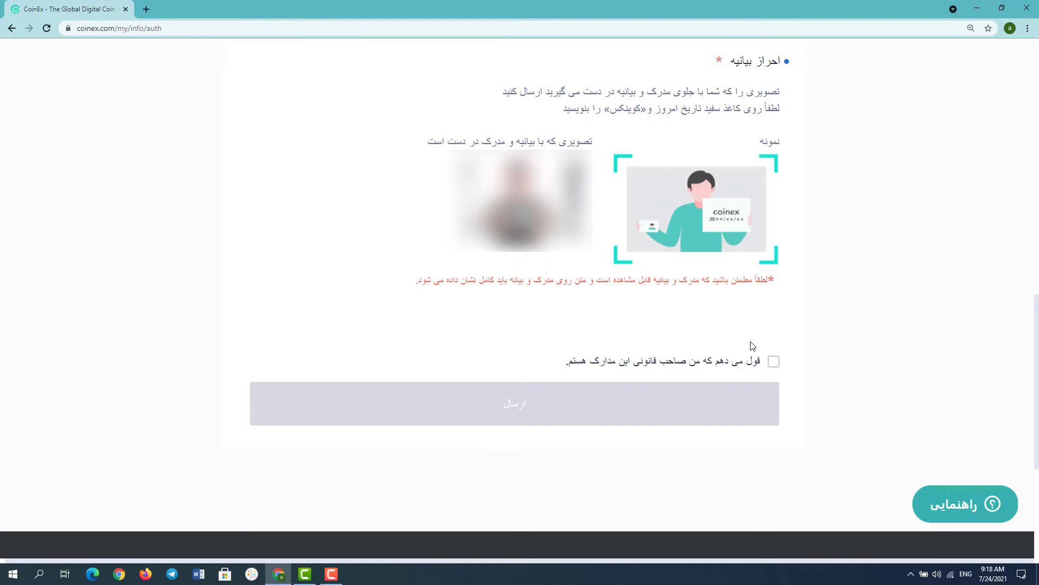
pyautogui.click(774, 363)
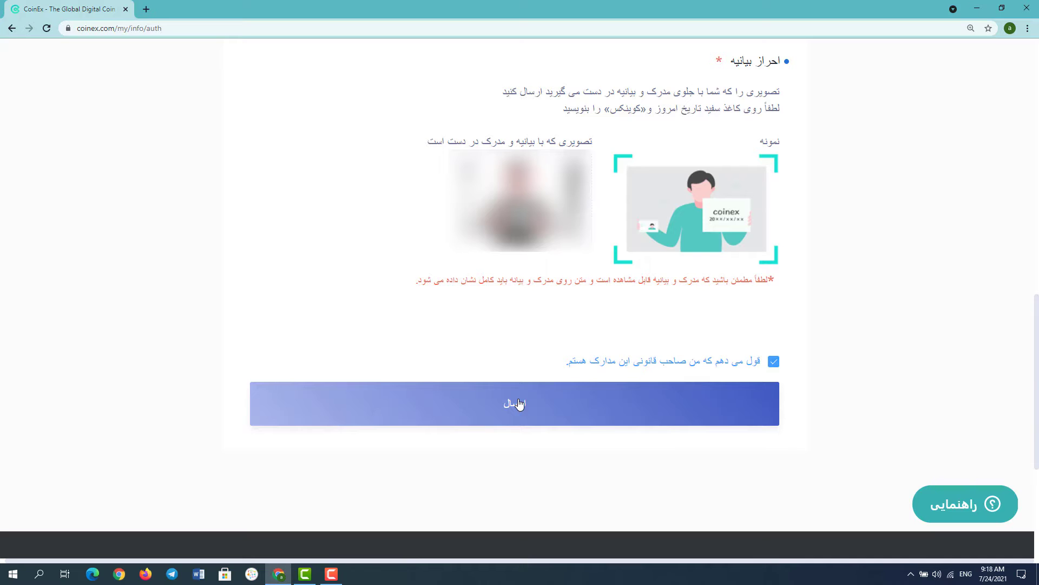
# Step: Submit the completed identity verification form with passport details and uploaded photos
pyautogui.click(518, 404)
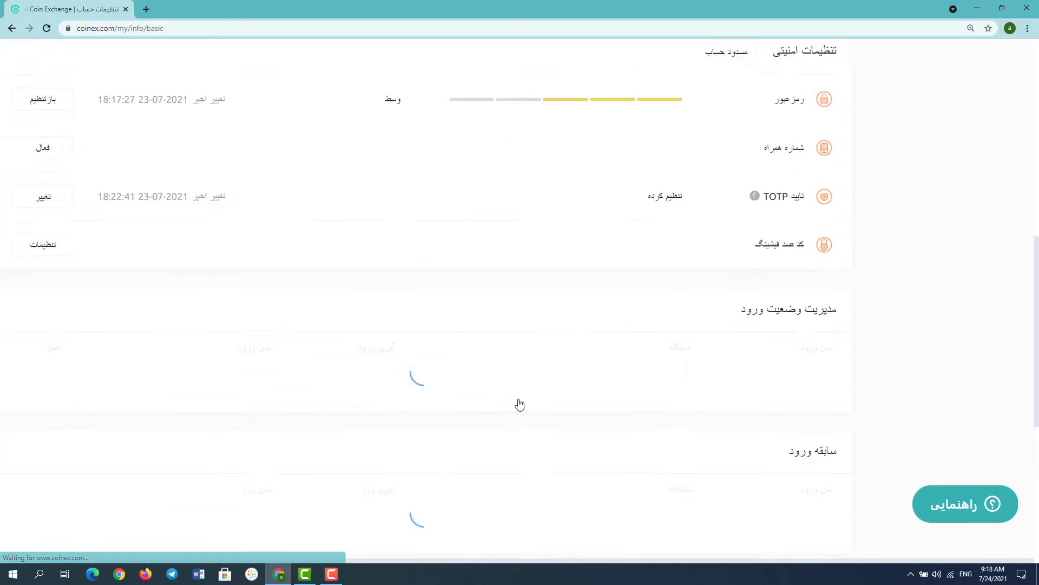